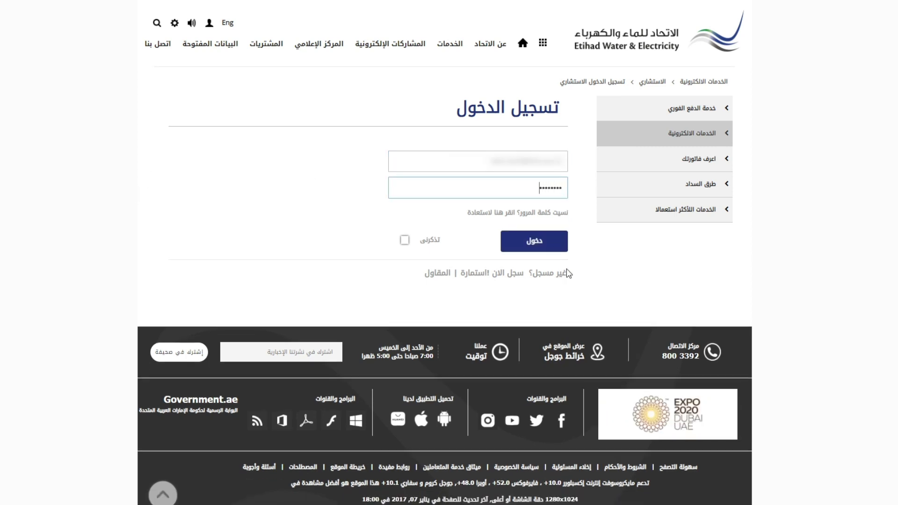
# Submit the filled consultant login form to sign in to the portal
pyautogui.press('Return')
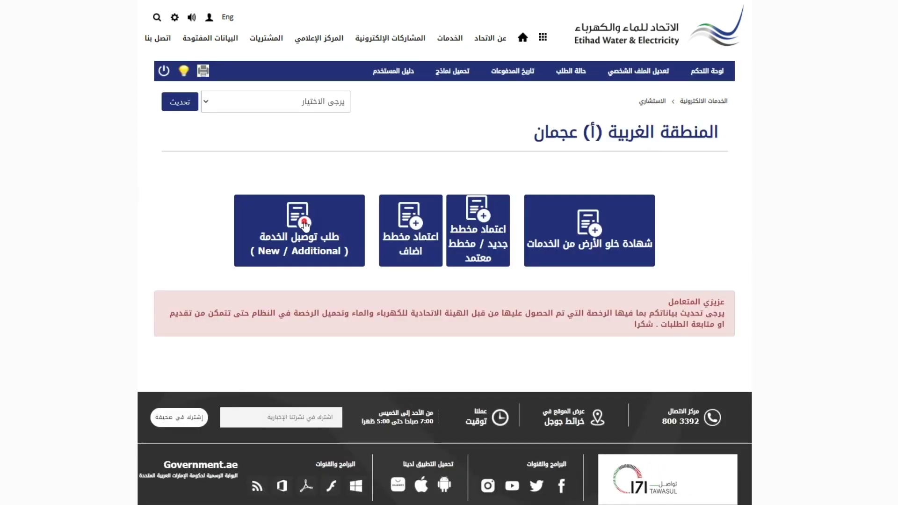
# Start a service connection request for citizens/residents, type New Connection, identified by Emirates ID
pyautogui.click(305, 224)
pyautogui.click(519, 172)
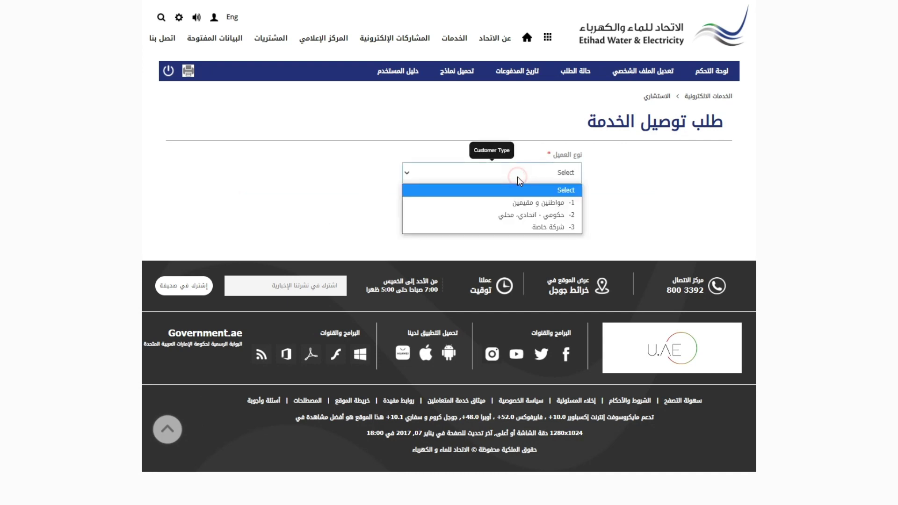
pyautogui.click(517, 201)
pyautogui.click(524, 225)
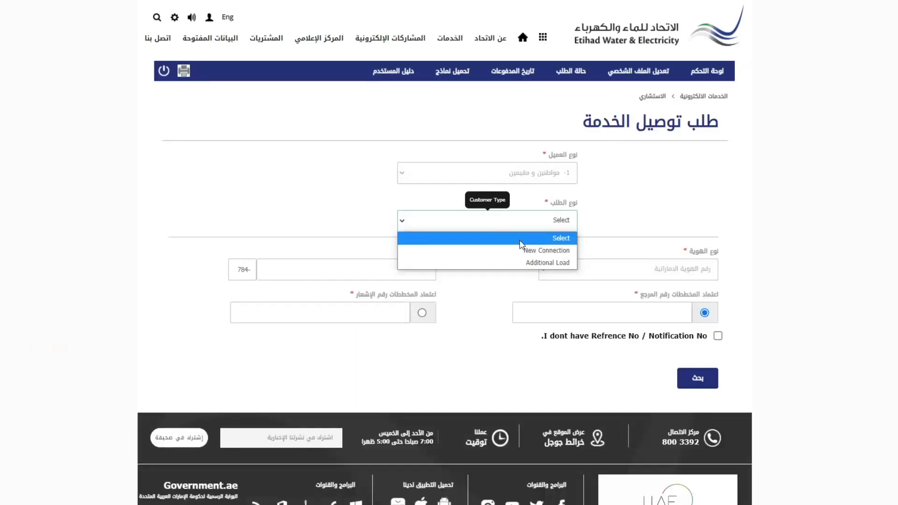
pyautogui.click(521, 252)
pyautogui.click(607, 272)
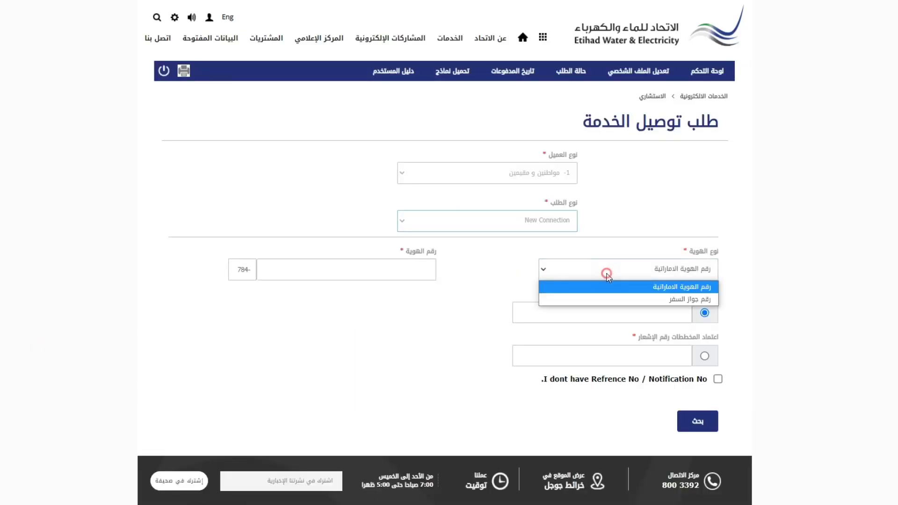
pyautogui.click(610, 288)
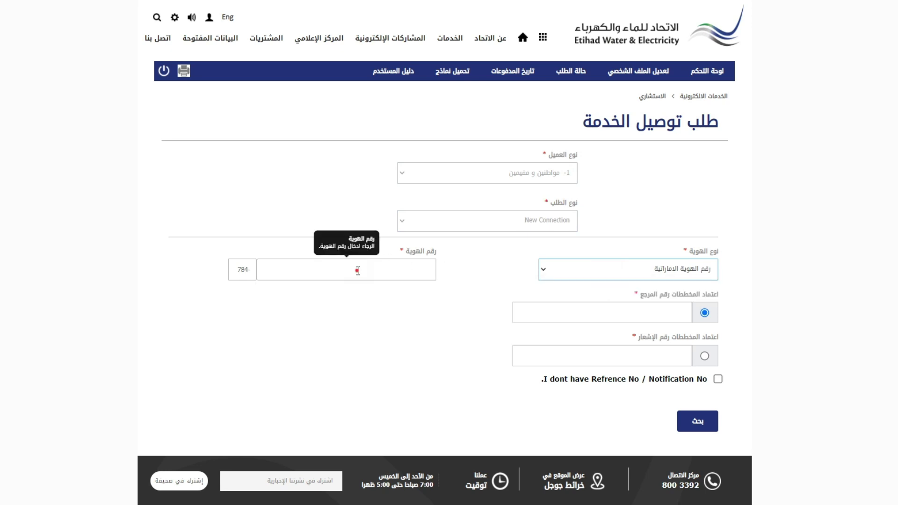
# Fill the Emirates ID and plan reference number from saved entries and retrieve the form
pyautogui.click(357, 270)
pyautogui.click(355, 315)
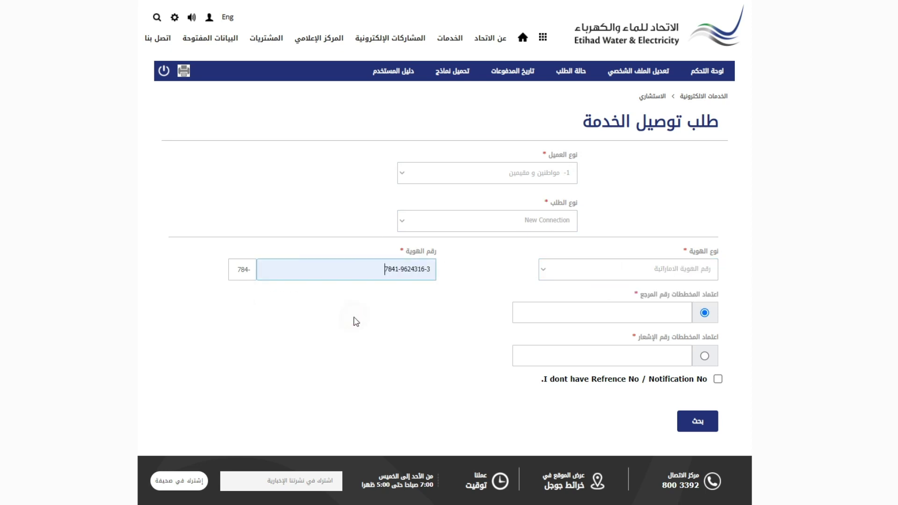
pyautogui.scroll(-1, 431, 318)
pyautogui.click(632, 260)
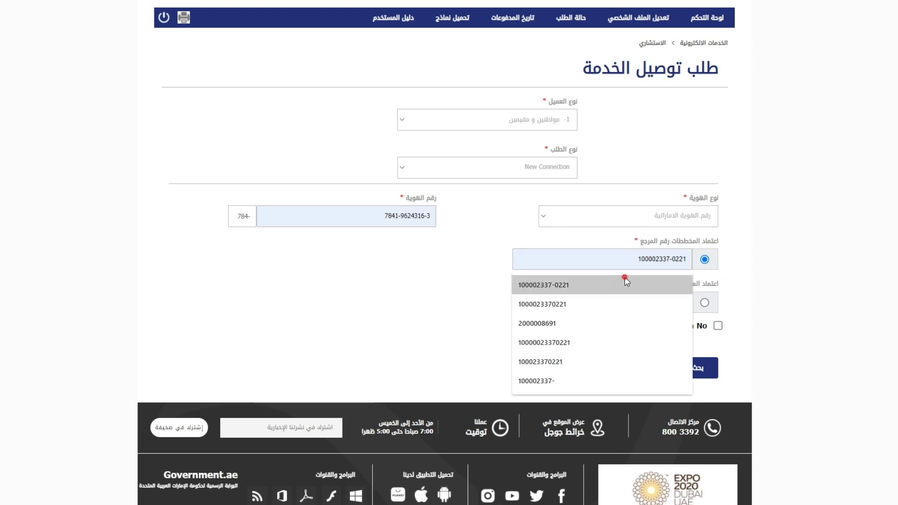
pyautogui.click(627, 283)
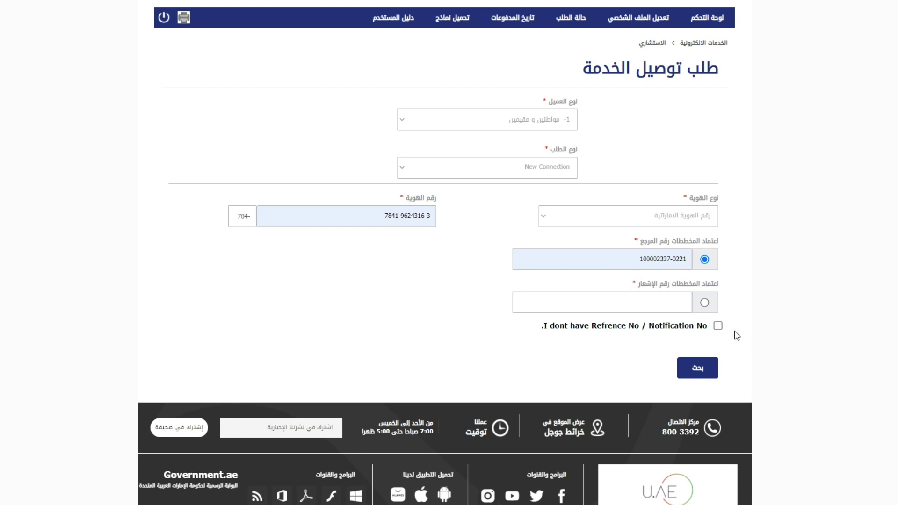
pyautogui.click(696, 368)
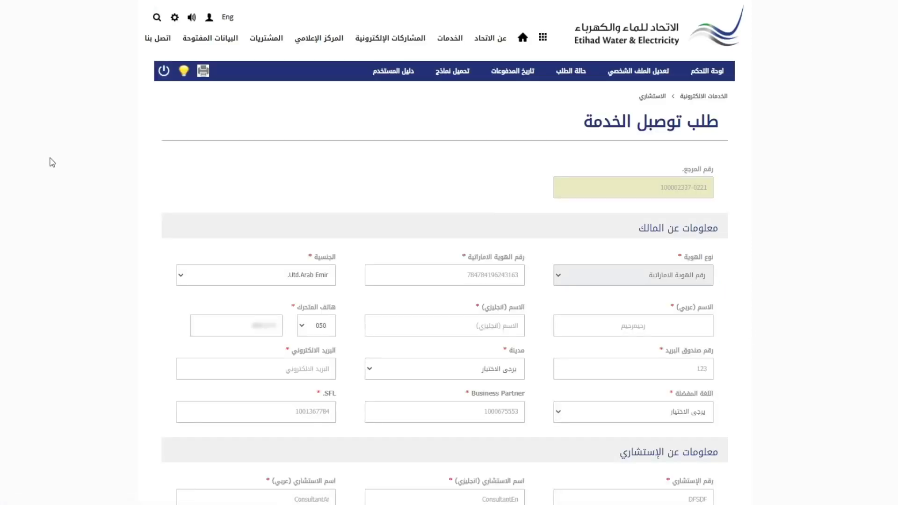
# Enter the owner's English name in the request form
pyautogui.scroll(-3, 53, 162)
pyautogui.click(419, 166)
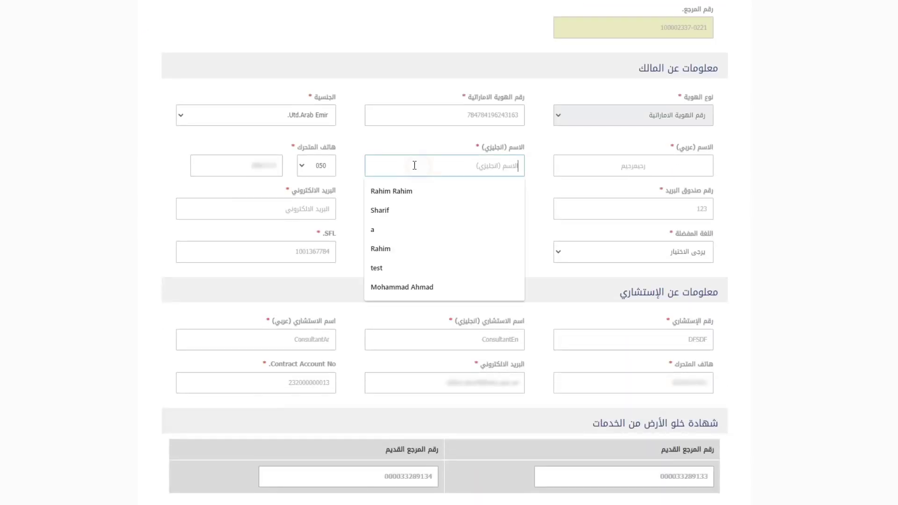
pyautogui.press('Escape')
pyautogui.write('Rah')
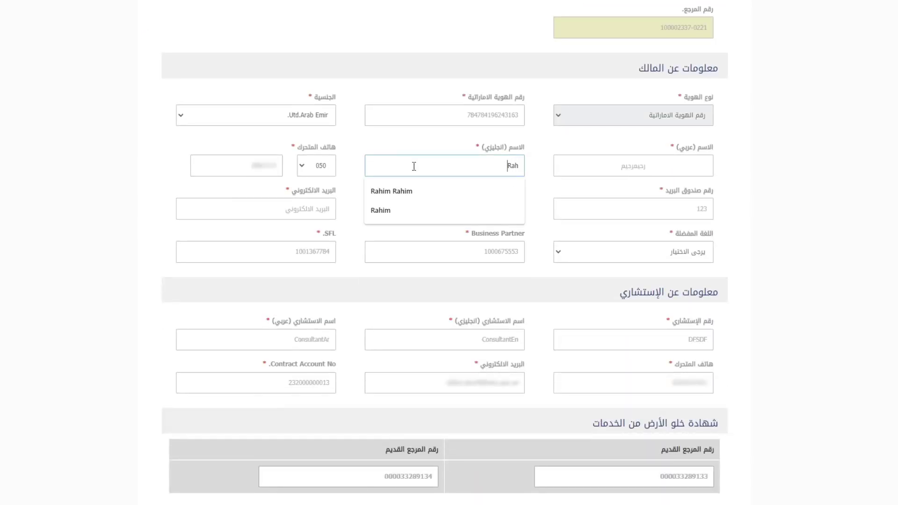
pyautogui.write('im')
pyautogui.press('Escape')
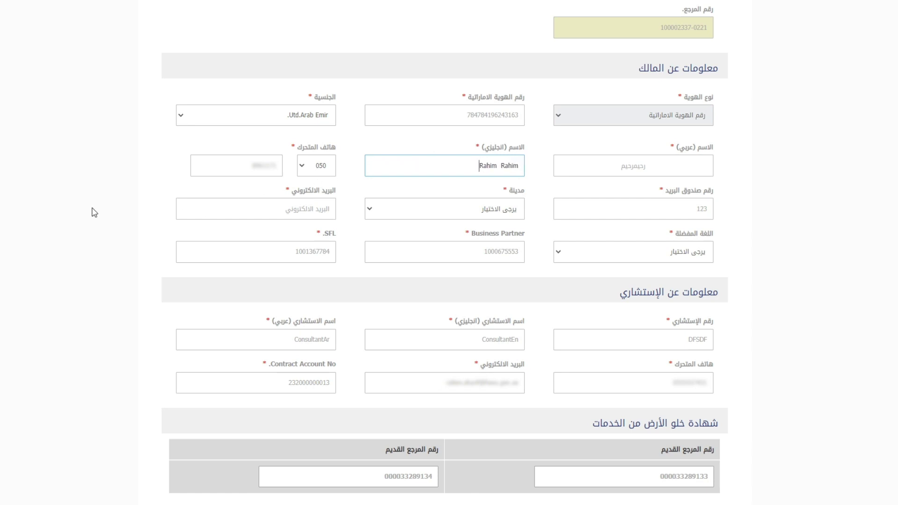
pyautogui.click(73, 199)
# Set the city to Ajman (عجمان) and fill the owner's e-mail from a saved suggestion
pyautogui.click(446, 208)
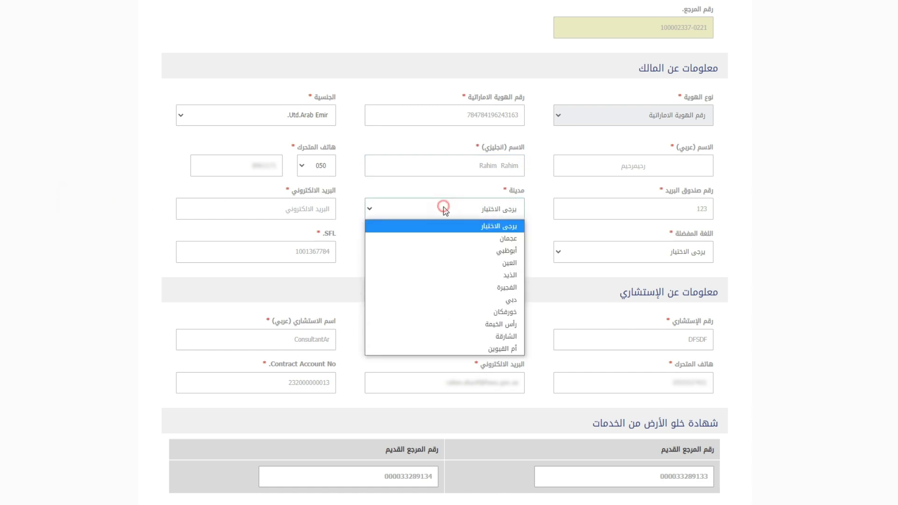
pyautogui.click(450, 237)
pyautogui.click(273, 212)
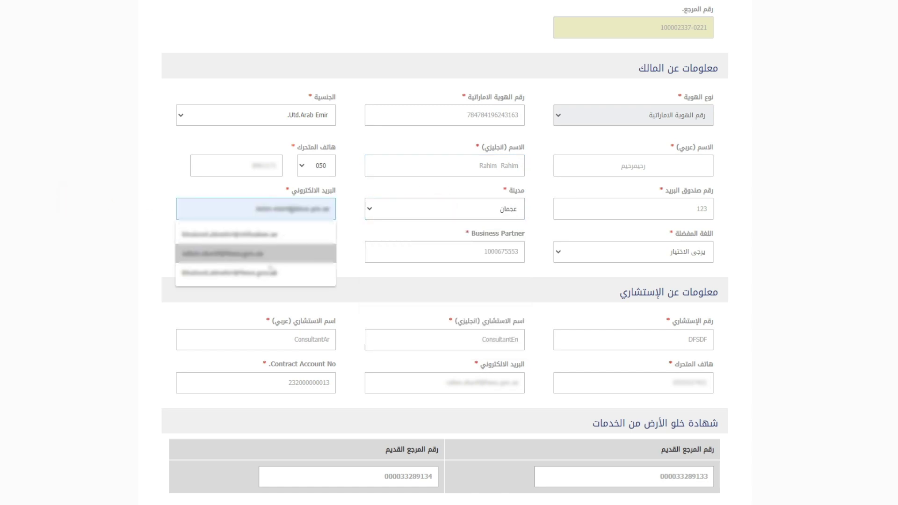
pyautogui.click(271, 271)
pyautogui.click(81, 249)
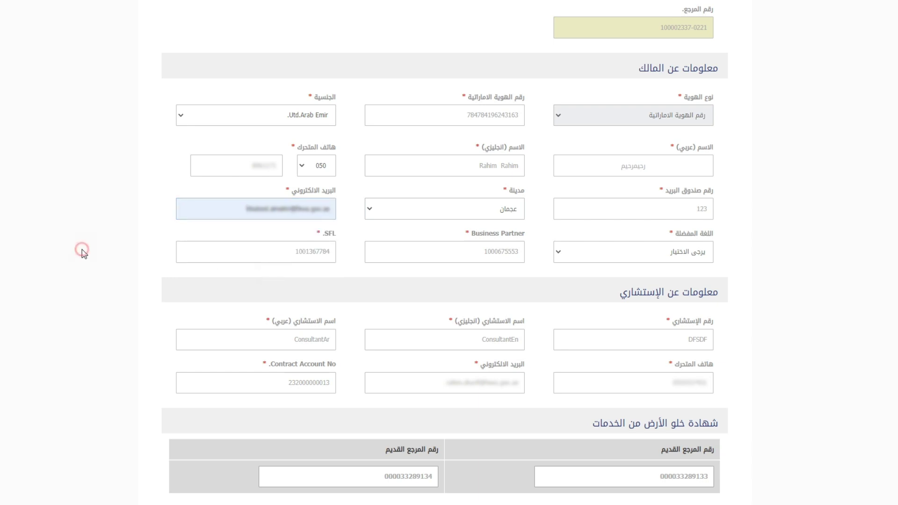
# Set preferred language to Arabic and tick the electricity (الكهرباء) service
pyautogui.click(655, 250)
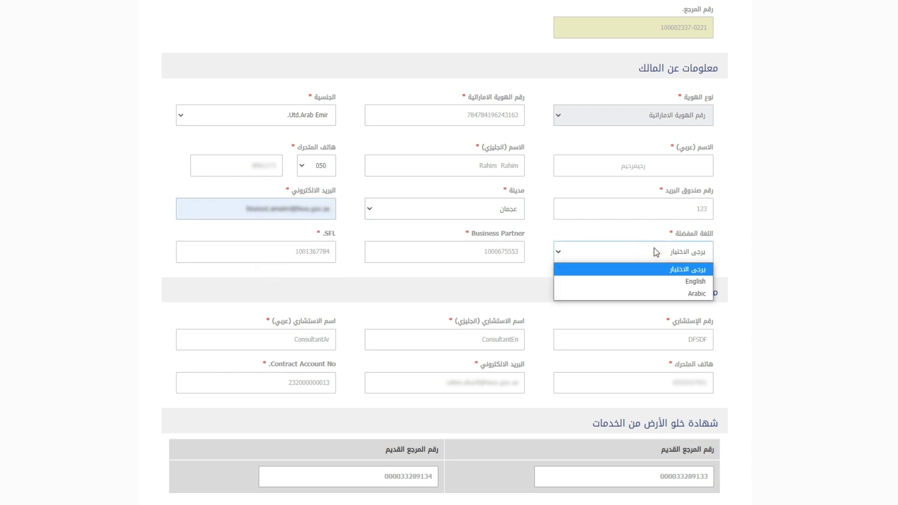
pyautogui.click(675, 294)
pyautogui.click(846, 209)
pyautogui.scroll(-5, 814, 225)
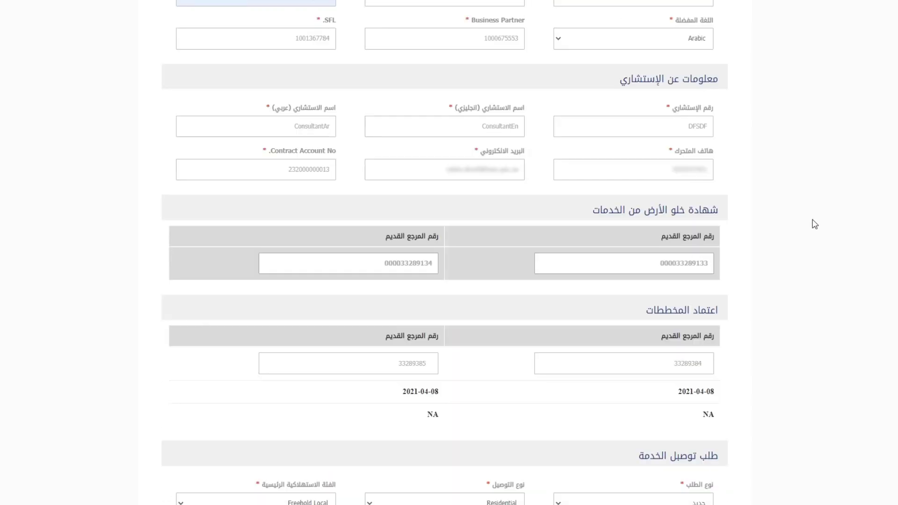
pyautogui.scroll(-5, 814, 225)
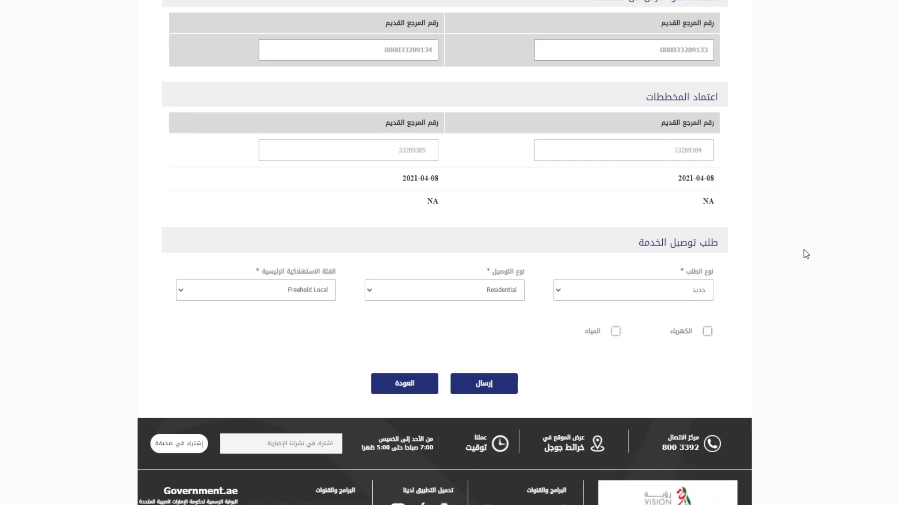
pyautogui.click(706, 343)
pyautogui.scroll(-2, 739, 346)
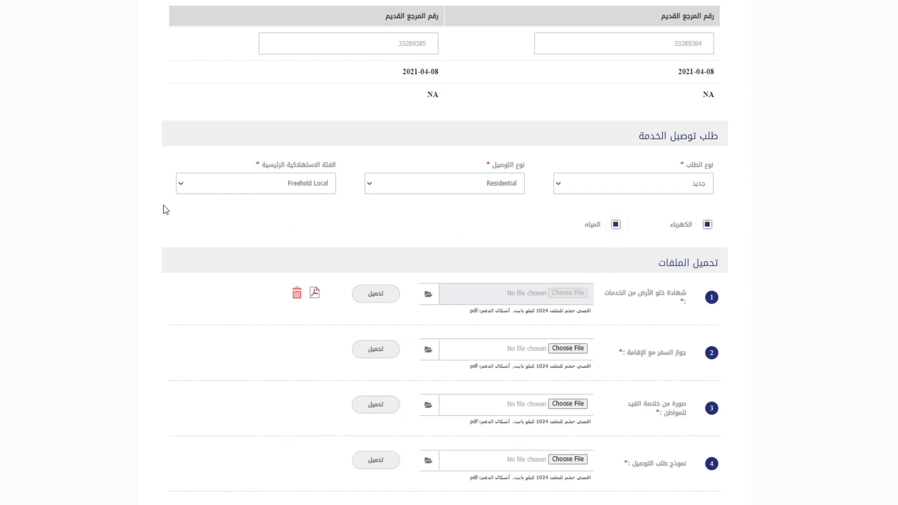
# Upload PDFtest.pdf for the passport/residency, family-book copy and connection request form
pyautogui.scroll(-3, 166, 210)
pyautogui.click(567, 188)
pyautogui.scroll(-5, 391, 297)
pyautogui.doubleClick(384, 286)
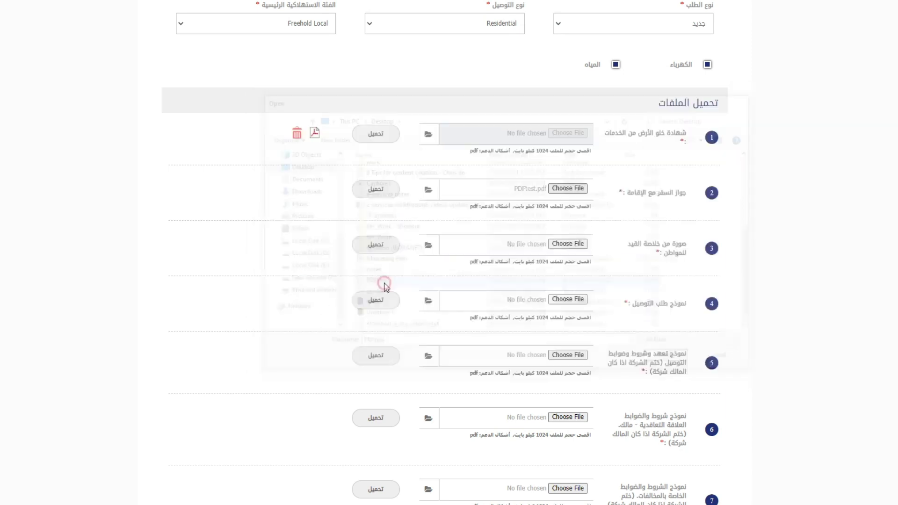
pyautogui.click(386, 195)
pyautogui.click(567, 244)
pyautogui.doubleClick(380, 314)
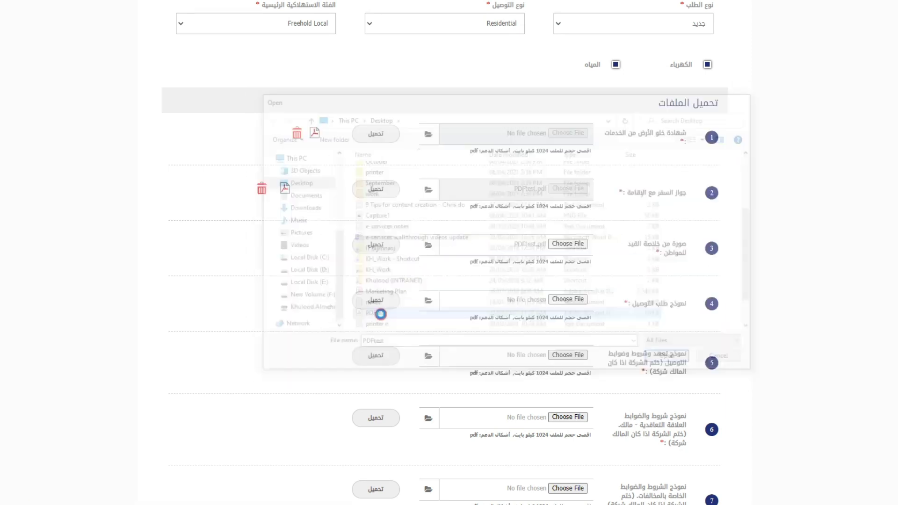
pyautogui.click(376, 245)
pyautogui.click(567, 299)
pyautogui.doubleClick(380, 314)
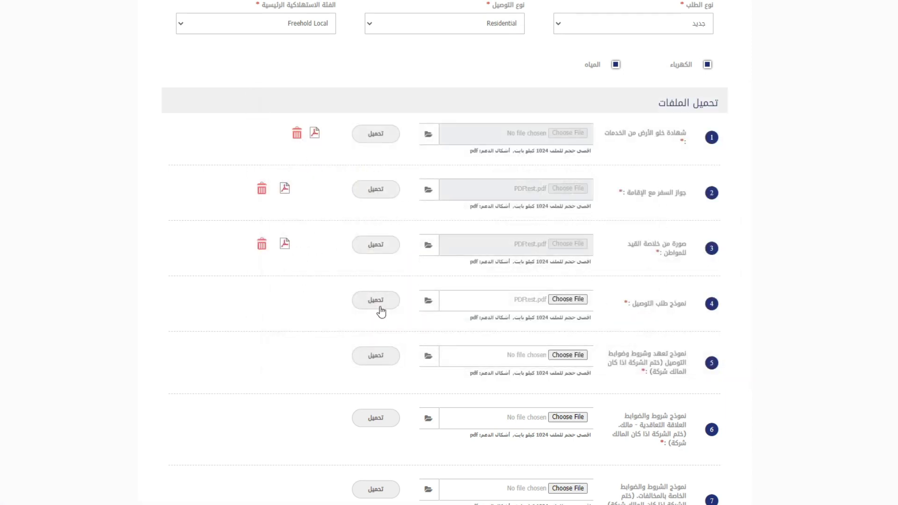
pyautogui.click(379, 306)
# Upload PDFtest.pdf for the undertaking, contractual terms and violations terms forms
pyautogui.scroll(-3, 514, 301)
pyautogui.click(568, 248)
pyautogui.doubleClick(372, 321)
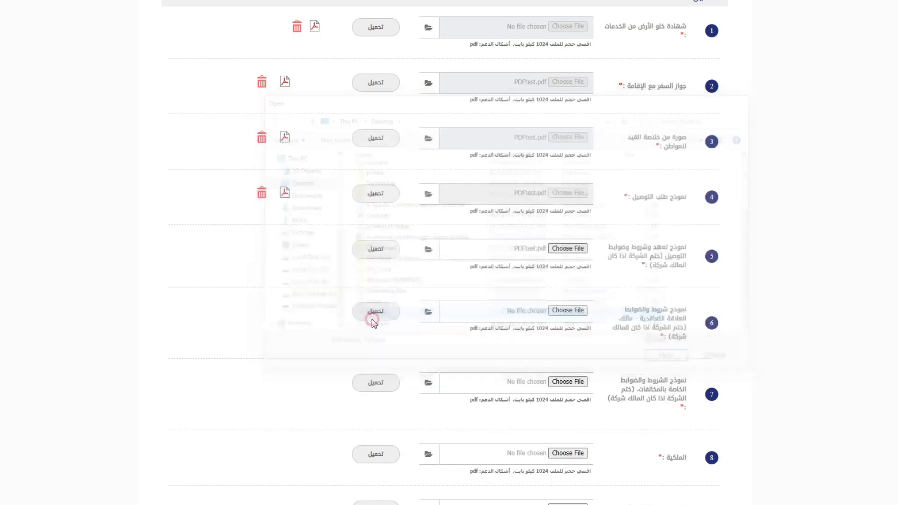
pyautogui.click(383, 252)
pyautogui.click(563, 310)
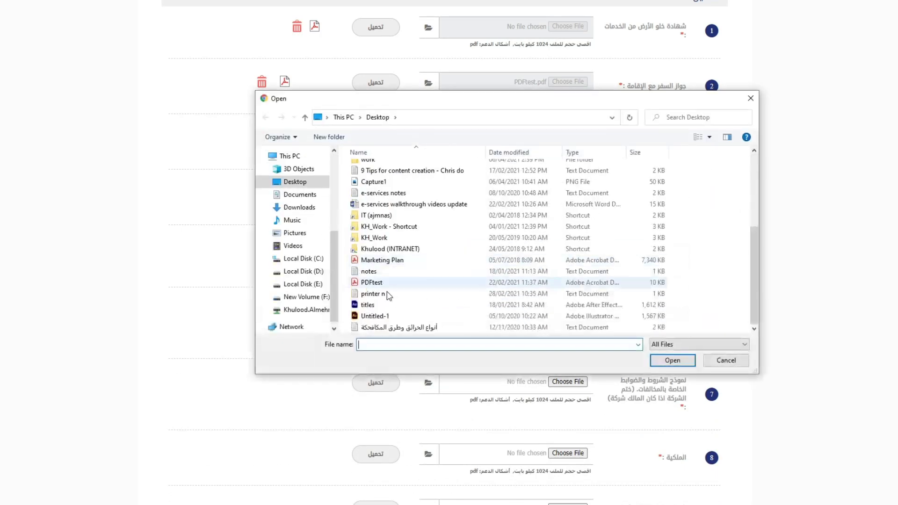
pyautogui.doubleClick(382, 283)
pyautogui.click(379, 314)
pyautogui.scroll(-5, 374, 308)
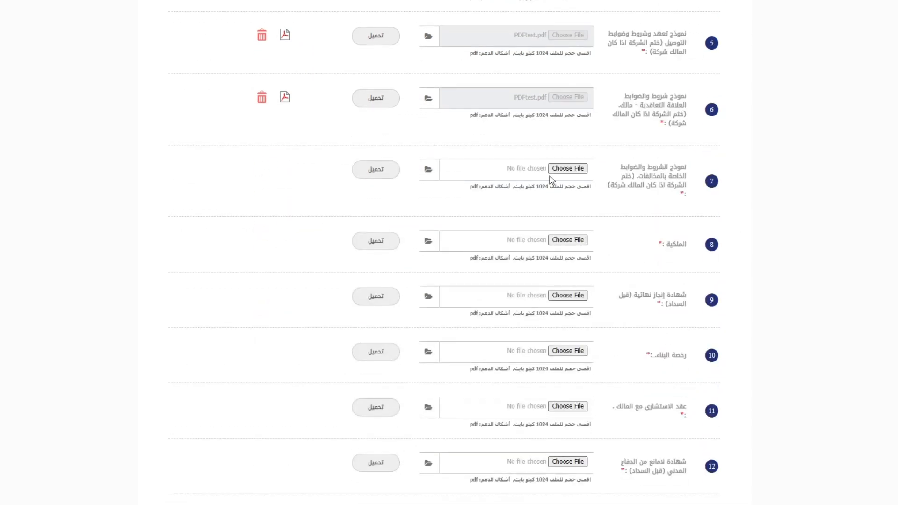
pyautogui.click(567, 169)
pyautogui.click(376, 282)
pyautogui.doubleClick(378, 281)
pyautogui.click(384, 169)
# Upload PDFtest.pdf for the ownership document, completion certificate and building permit
pyautogui.click(493, 241)
pyautogui.doubleClick(379, 281)
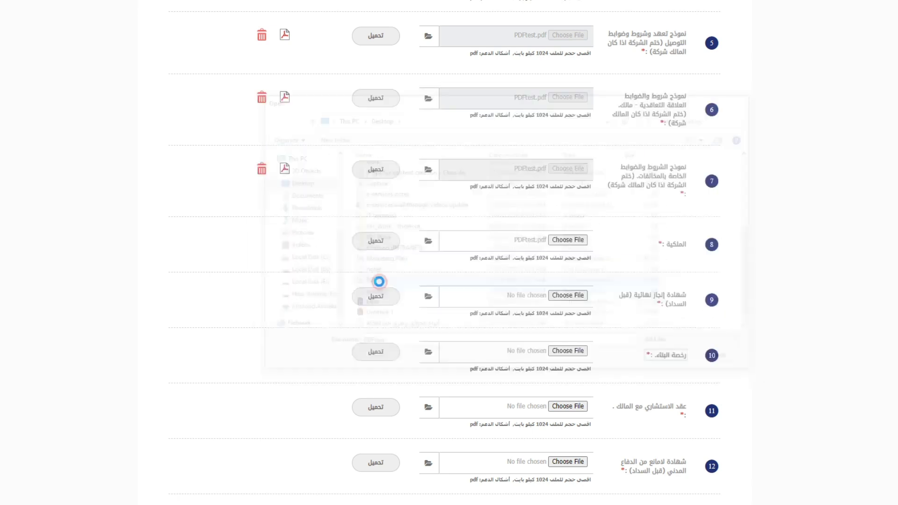
pyautogui.click(381, 240)
pyautogui.click(493, 295)
pyautogui.doubleClick(382, 282)
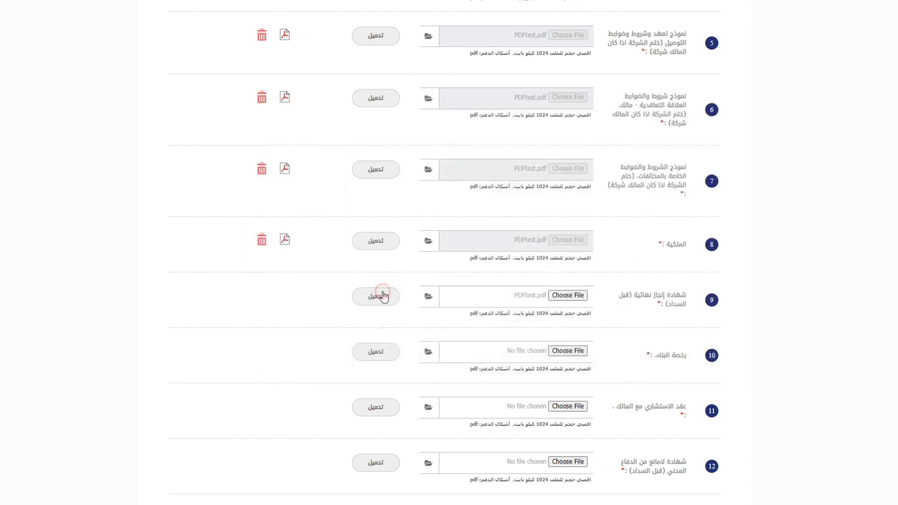
pyautogui.click(379, 296)
pyautogui.scroll(-3, 510, 227)
pyautogui.click(575, 191)
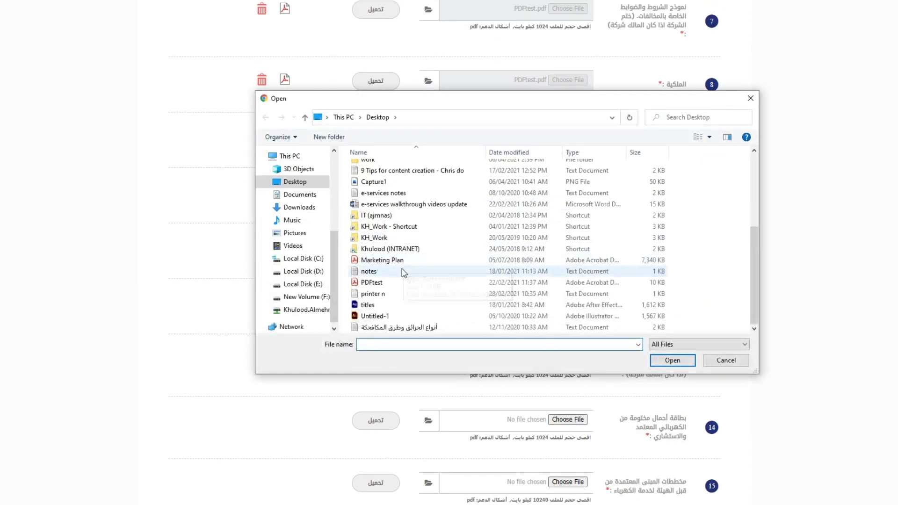
pyautogui.doubleClick(373, 283)
pyautogui.click(392, 200)
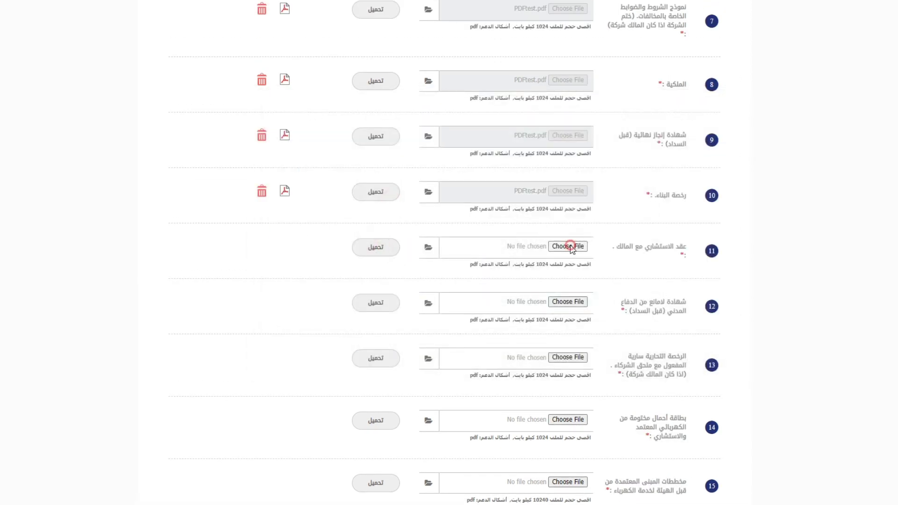
# Upload PDFtest.pdf for the consultant-owner contract (item 11) and items 12 and 13
pyautogui.click(567, 246)
pyautogui.doubleClick(383, 303)
pyautogui.click(385, 252)
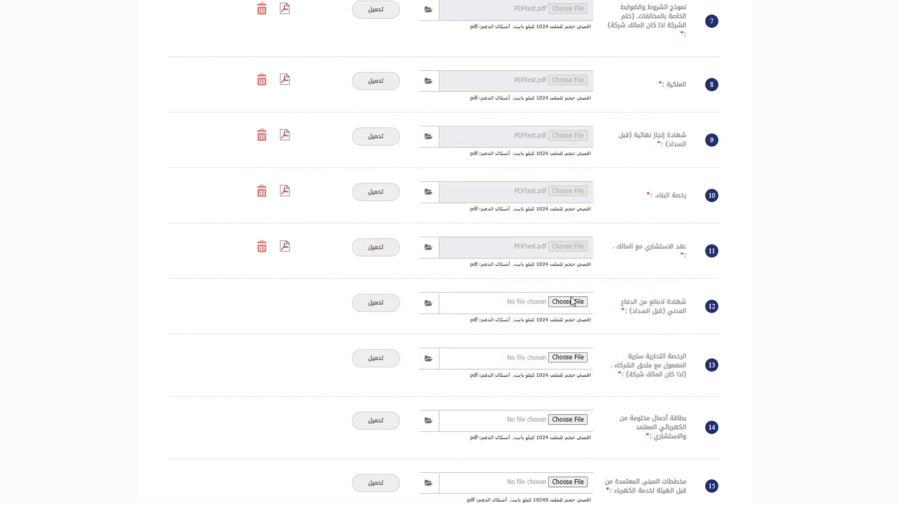
pyautogui.click(571, 301)
pyautogui.scroll(-5, 374, 299)
pyautogui.doubleClick(372, 315)
pyautogui.click(390, 303)
pyautogui.scroll(-3, 453, 280)
pyautogui.click(575, 195)
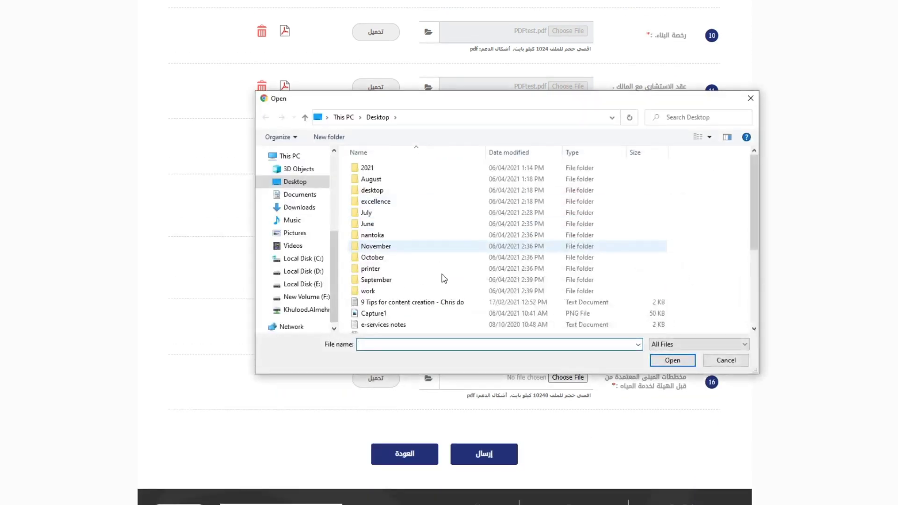
pyautogui.scroll(-5, 443, 278)
pyautogui.click(374, 282)
pyautogui.doubleClick(374, 282)
pyautogui.click(383, 211)
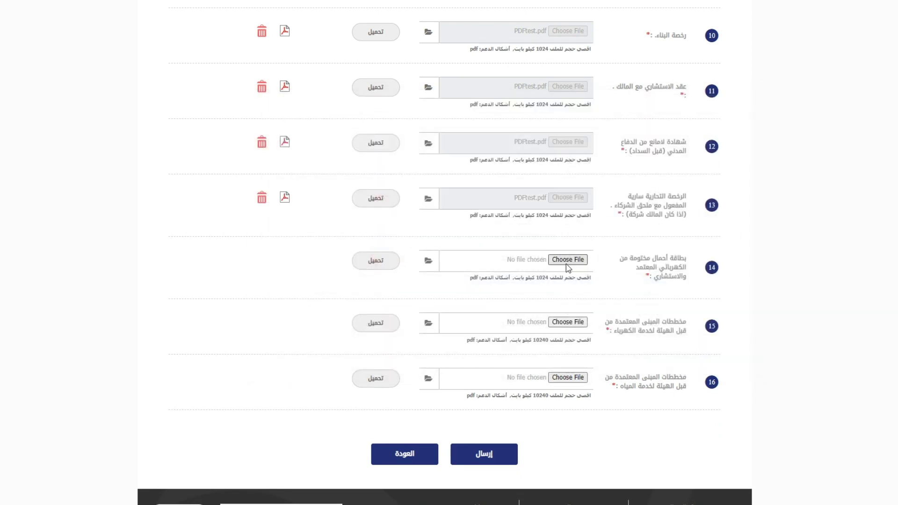
# Upload PDFtest.pdf for documents items 14, 15 and 16
pyautogui.click(568, 258)
pyautogui.scroll(-5, 443, 279)
pyautogui.click(391, 282)
pyautogui.doubleClick(391, 282)
pyautogui.click(386, 261)
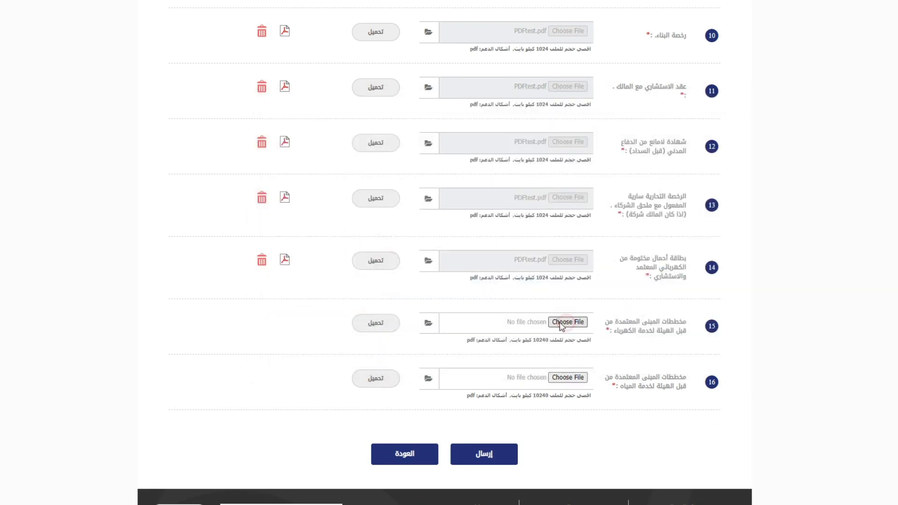
pyautogui.click(567, 322)
pyautogui.scroll(-5, 427, 311)
pyautogui.doubleClick(407, 282)
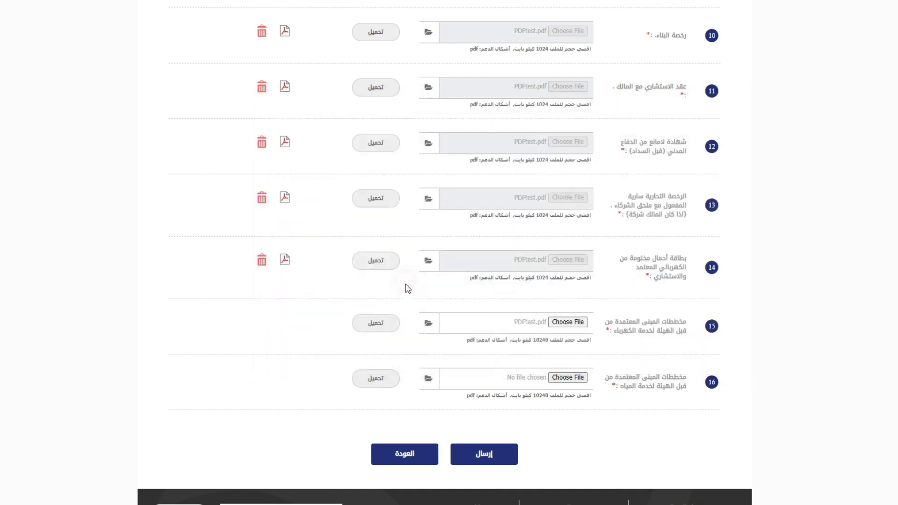
pyautogui.click(380, 329)
pyautogui.click(567, 377)
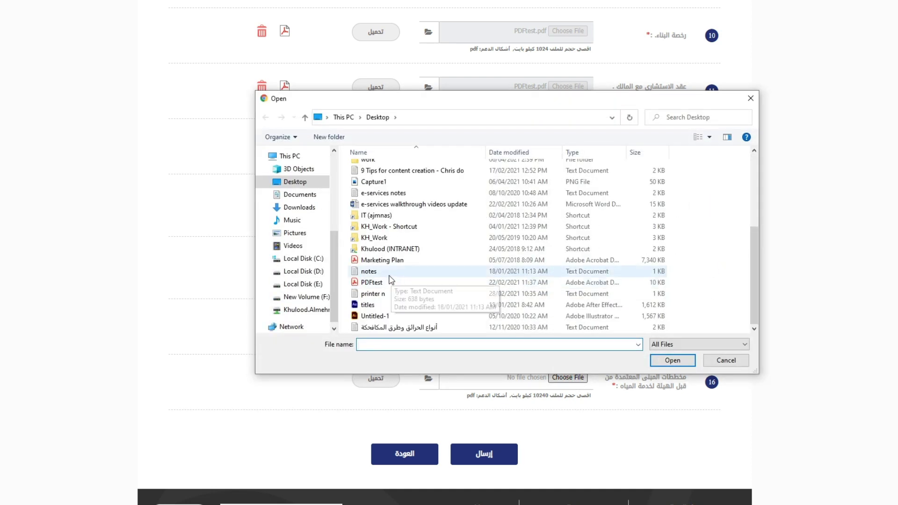
pyautogui.doubleClick(304, 283)
pyautogui.click(377, 378)
pyautogui.scroll(-3, 377, 378)
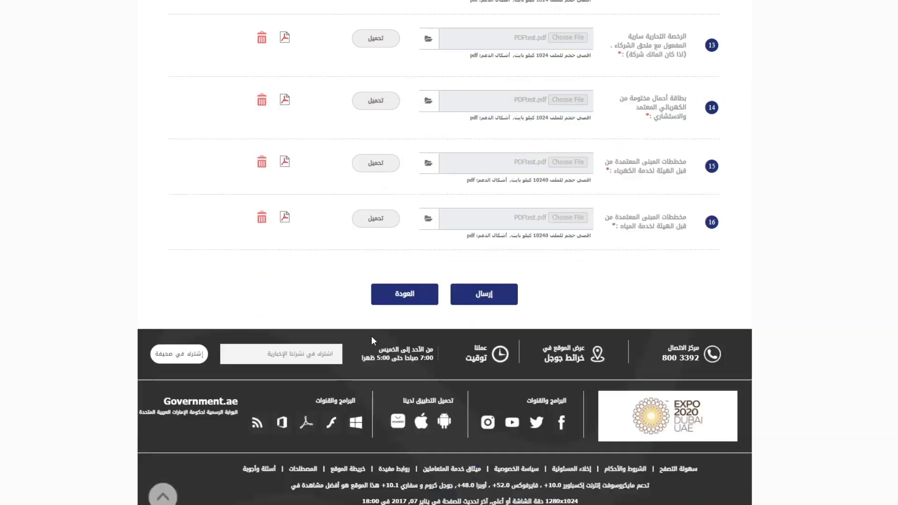
# Send the request with إرسال, confirm it, then rate and close the Happiness Meter survey
pyautogui.click(484, 294)
pyautogui.click(489, 39)
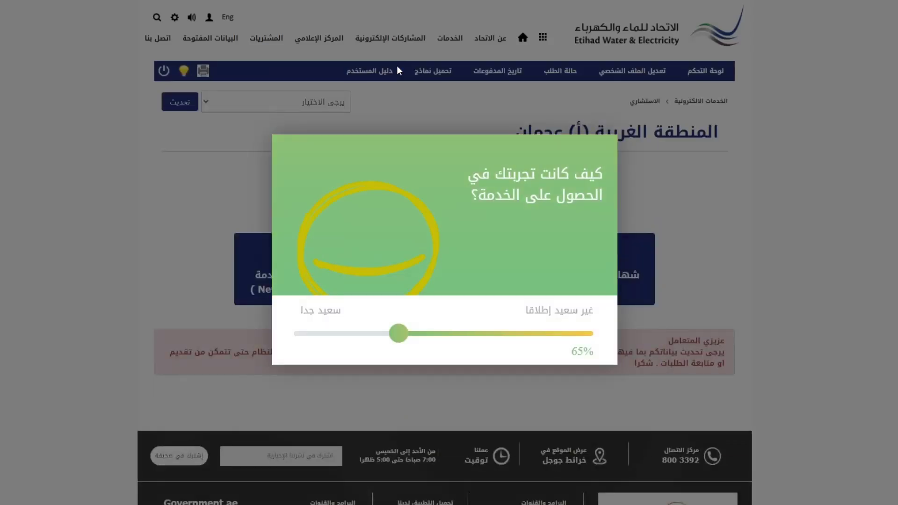
pyautogui.moveTo(398, 333); pyautogui.dragTo(310, 336)
pyautogui.click(295, 349)
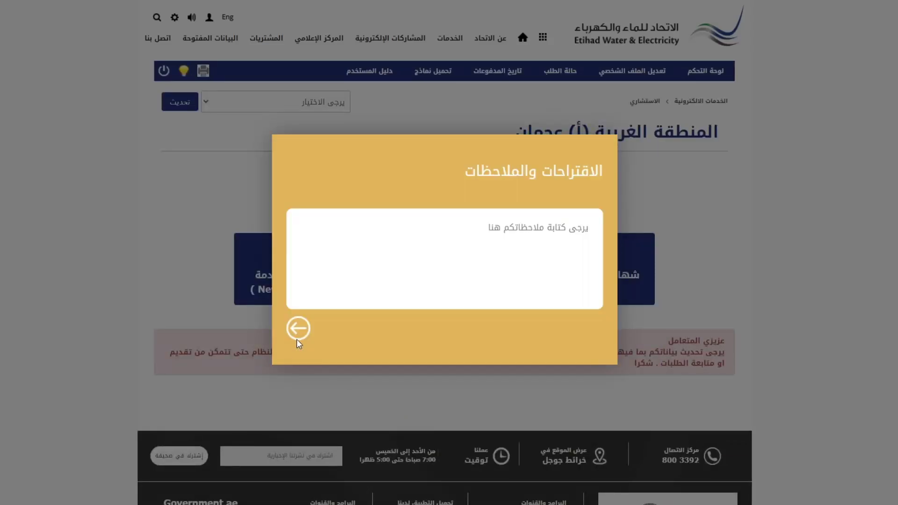
pyautogui.click(298, 329)
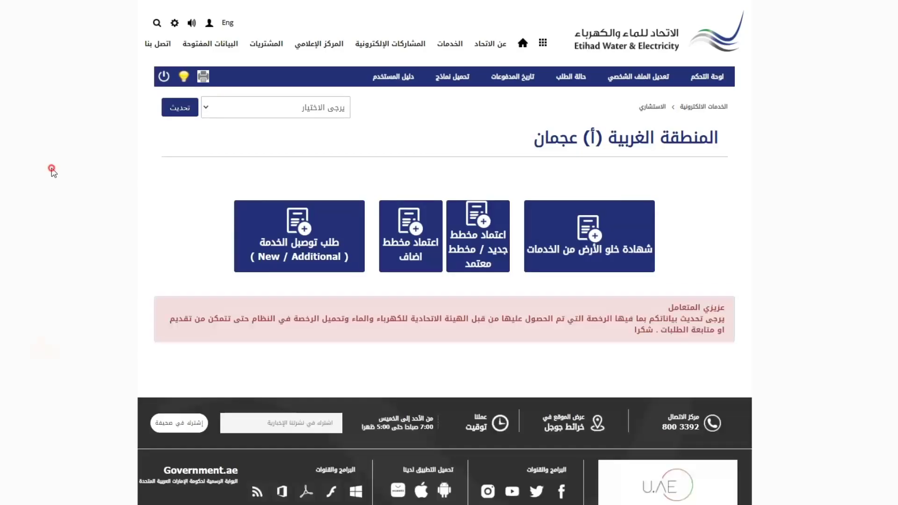
# Start an Additional Load request for citizens/residents and look up the saved ID and establishment number
pyautogui.click(321, 254)
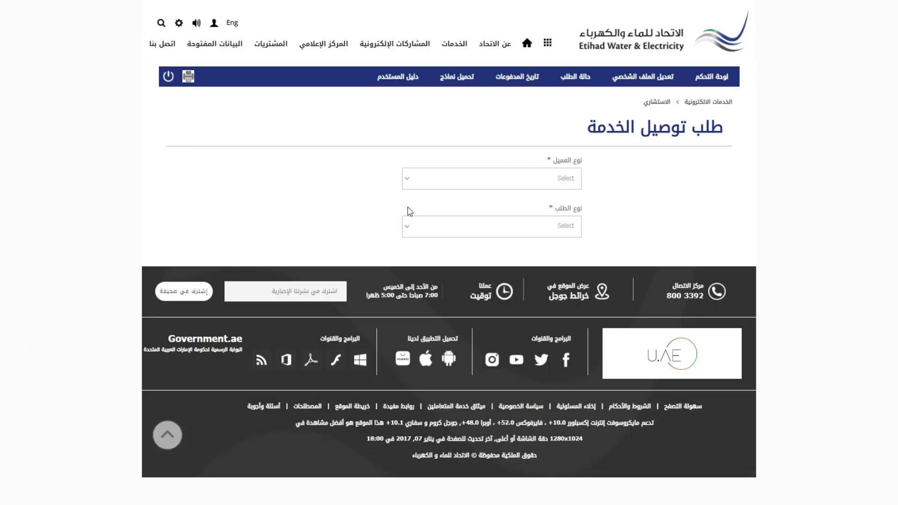
pyautogui.click(503, 179)
pyautogui.click(509, 208)
pyautogui.click(516, 226)
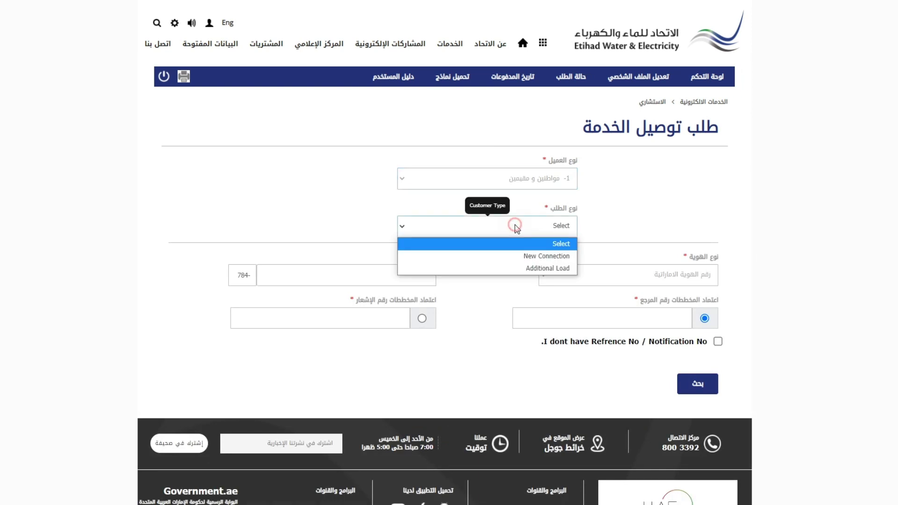
pyautogui.click(526, 268)
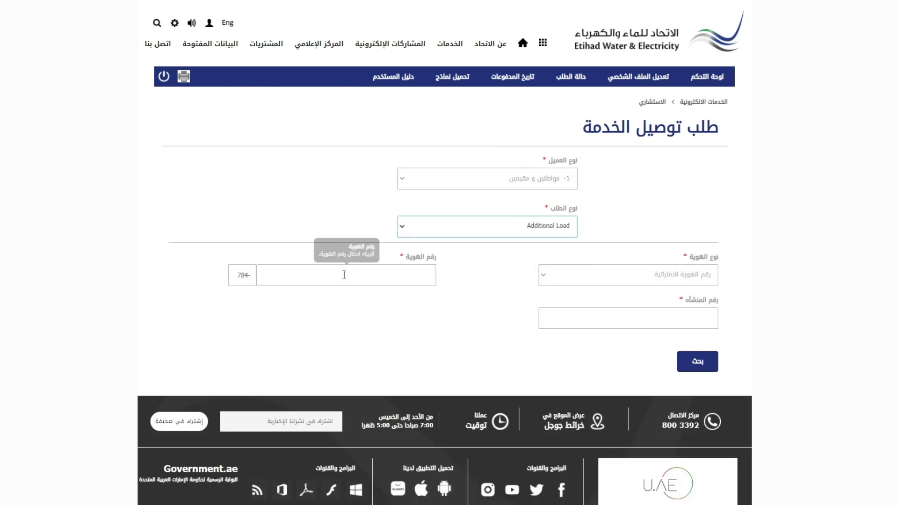
pyautogui.click(344, 275)
pyautogui.click(327, 319)
pyautogui.click(627, 317)
pyautogui.click(642, 339)
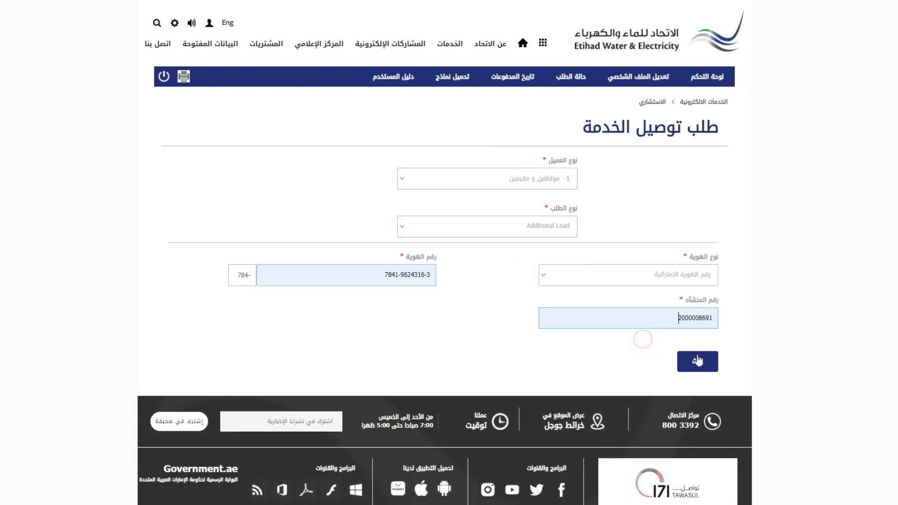
pyautogui.click(698, 361)
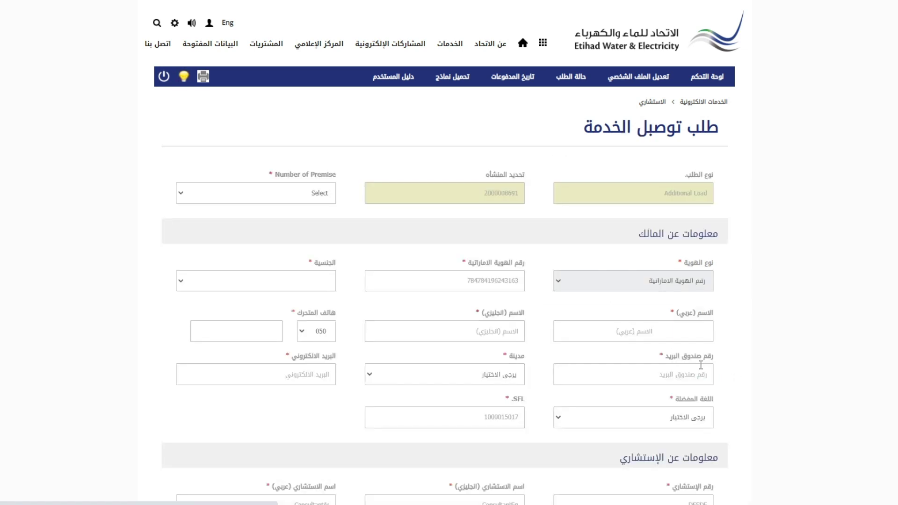
# Choose Single Premise and set the owner's nationality to United Arab Emirates
pyautogui.click(267, 201)
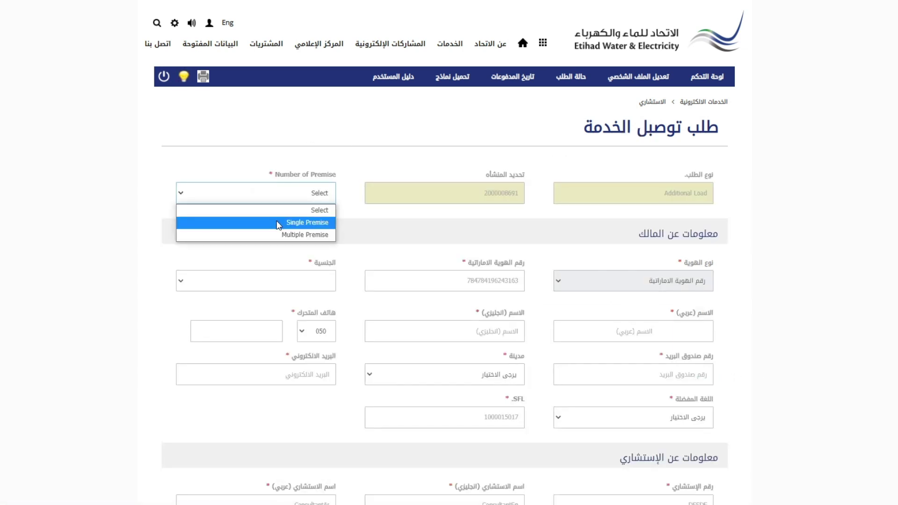
pyautogui.click(278, 221)
pyautogui.scroll(-3, 68, 197)
pyautogui.click(234, 122)
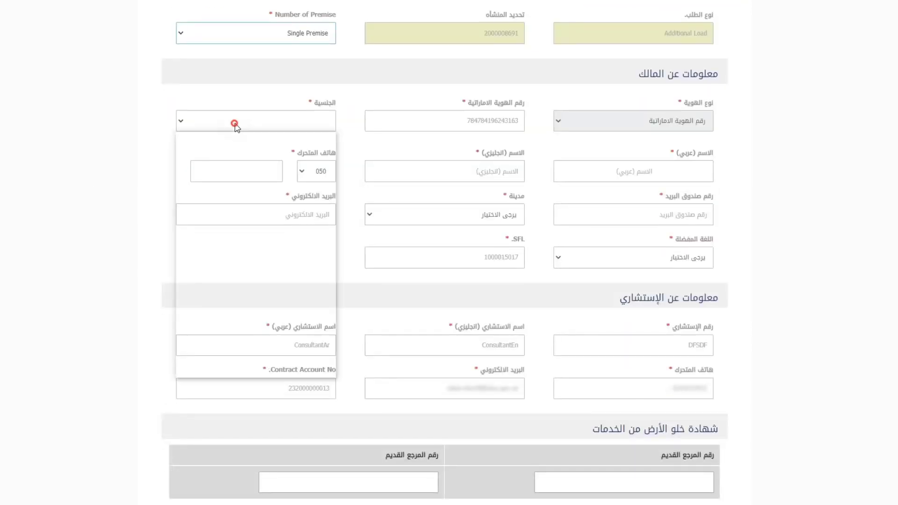
pyautogui.click(252, 159)
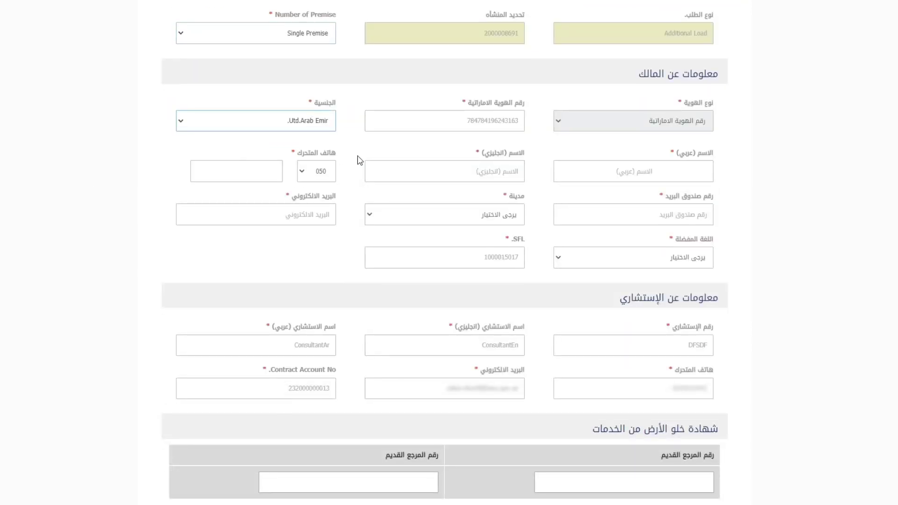
# Enter the owner's Arabic and English names, phone number and PO box
pyautogui.click(660, 170)
pyautogui.write('ر')
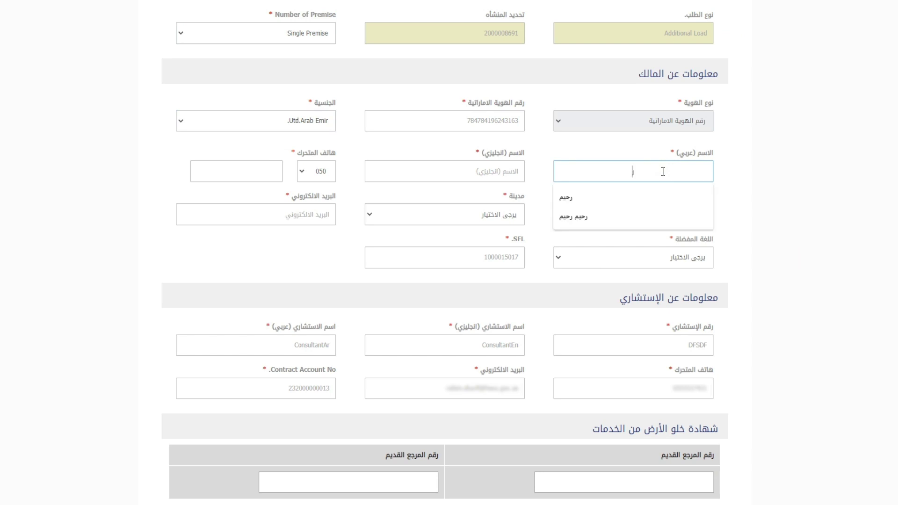
pyautogui.write('حيم رحيم')
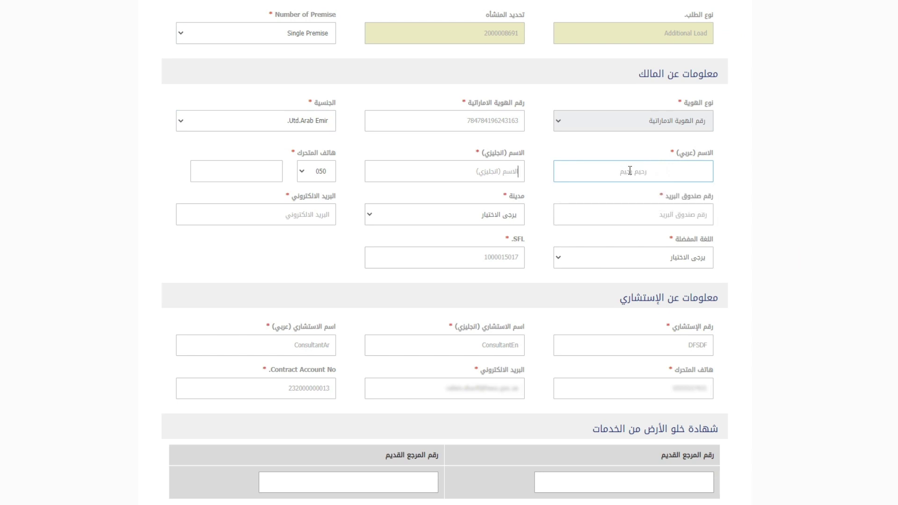
pyautogui.press('Tab')
pyautogui.write('Rahi')
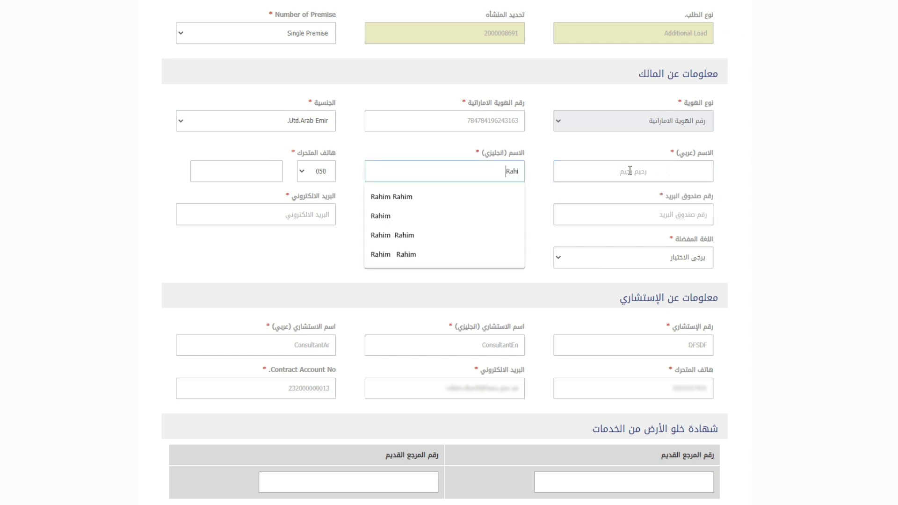
pyautogui.write('m Rahim')
pyautogui.press('Tab')
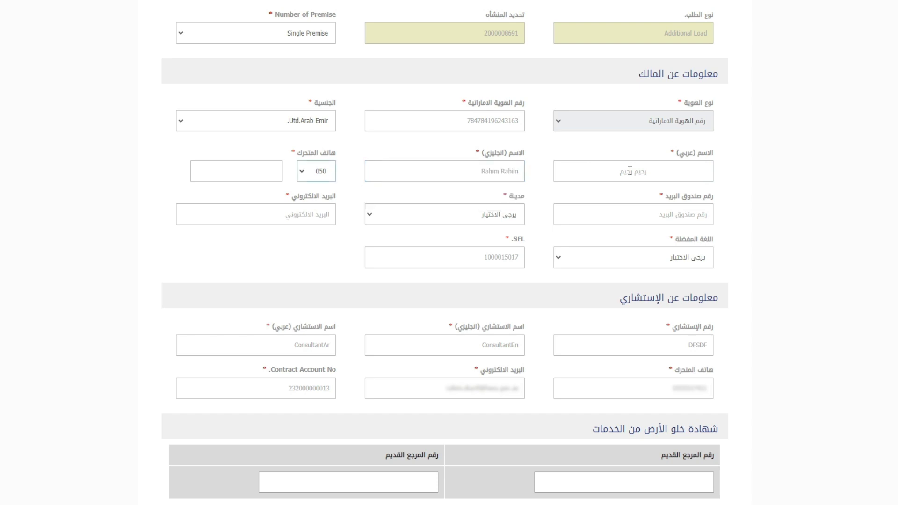
pyautogui.write('5')
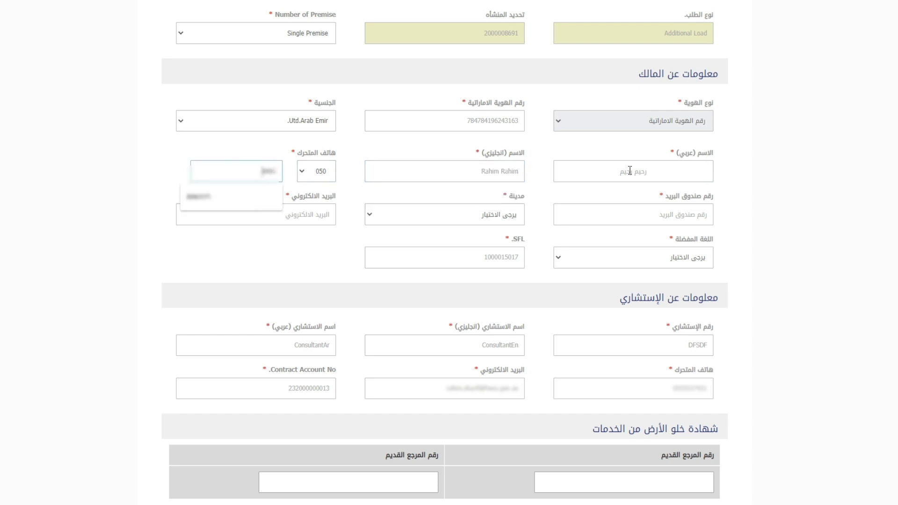
pyautogui.write('5')
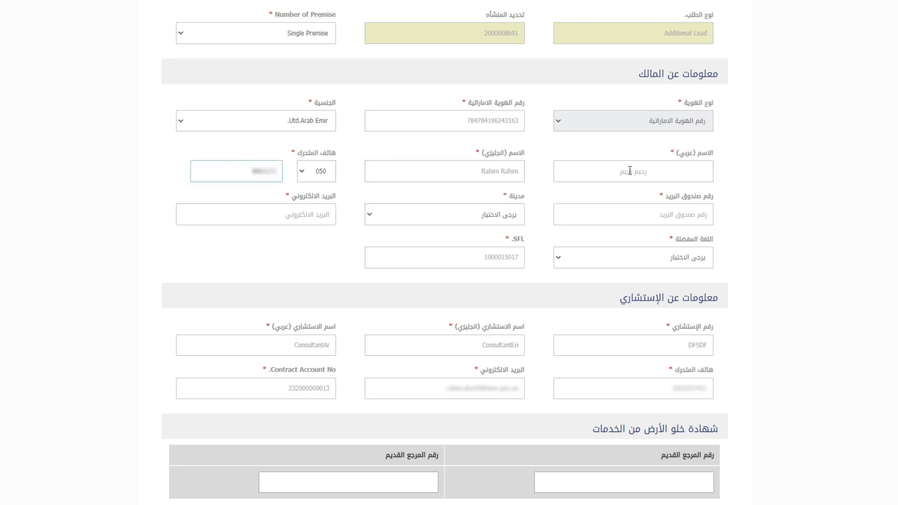
pyautogui.click(648, 212)
pyautogui.write('1233')
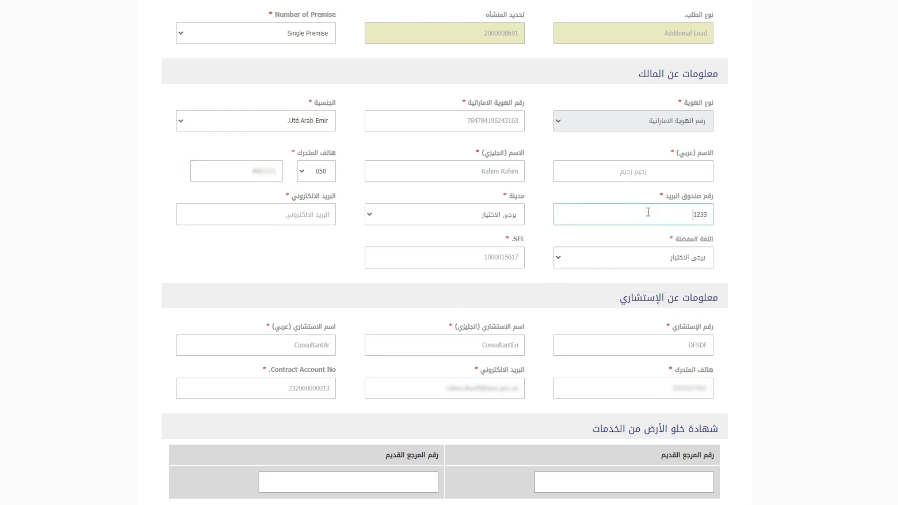
# Set the city to Ajman (عجمان), fill the saved e-mail, and choose Arabic as preferred language
pyautogui.click(380, 222)
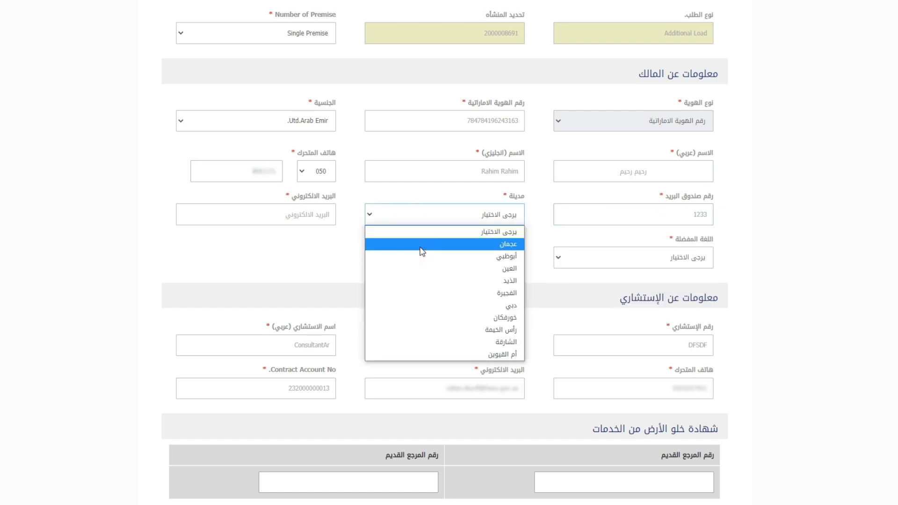
pyautogui.click(412, 244)
pyautogui.click(275, 213)
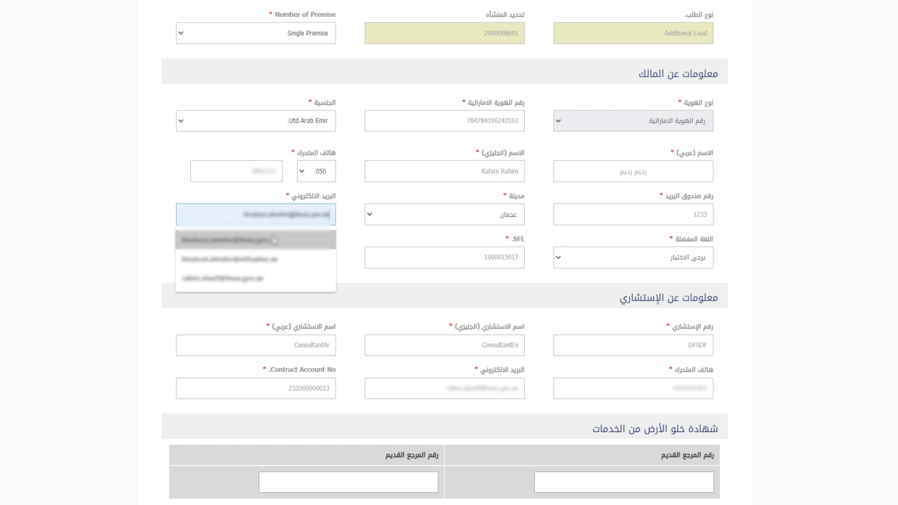
pyautogui.click(270, 258)
pyautogui.scroll(-2, 234, 257)
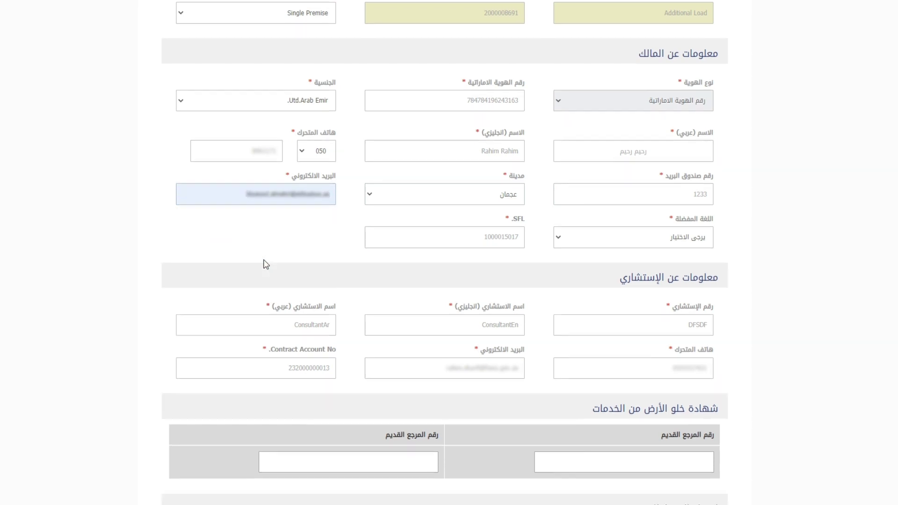
pyautogui.click(656, 149)
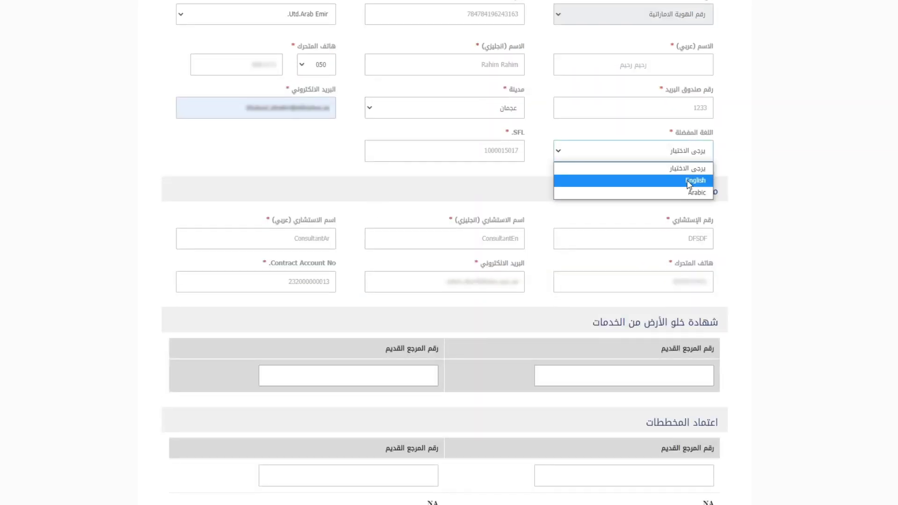
pyautogui.click(691, 194)
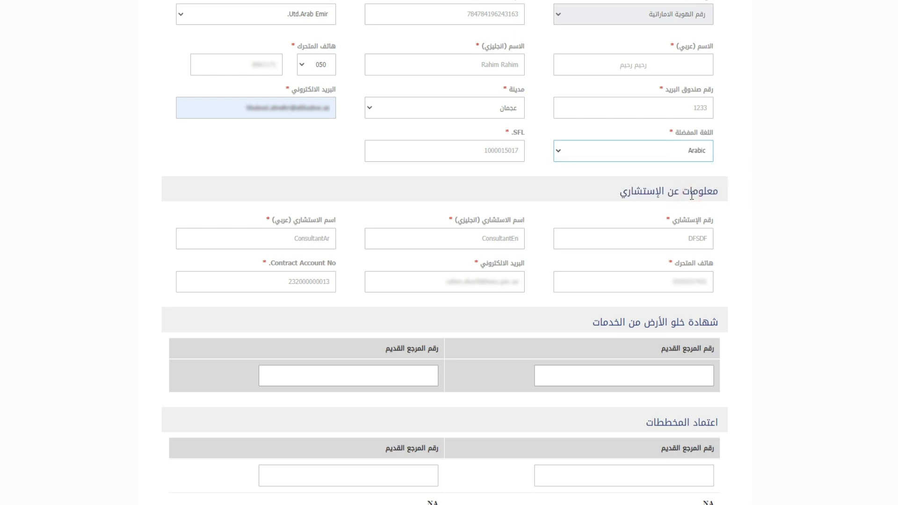
# Keep the request type as إضافة and set the connection type to Residential
pyautogui.scroll(-3, 774, 205)
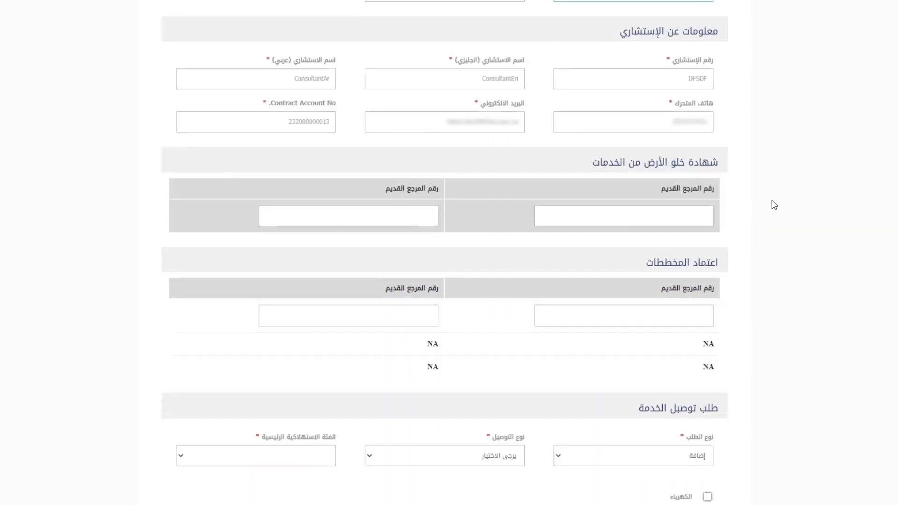
pyautogui.scroll(-3, 774, 205)
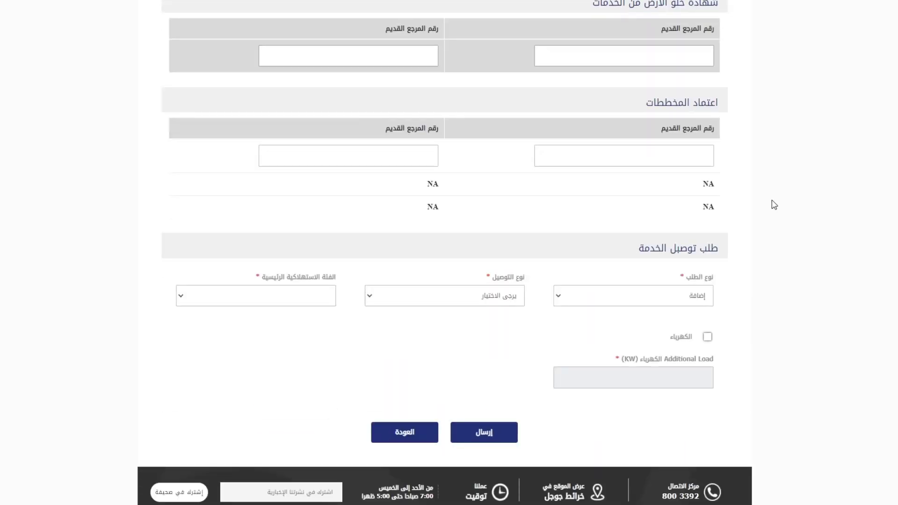
pyautogui.scroll(-2, 774, 204)
pyautogui.click(647, 189)
pyautogui.click(659, 193)
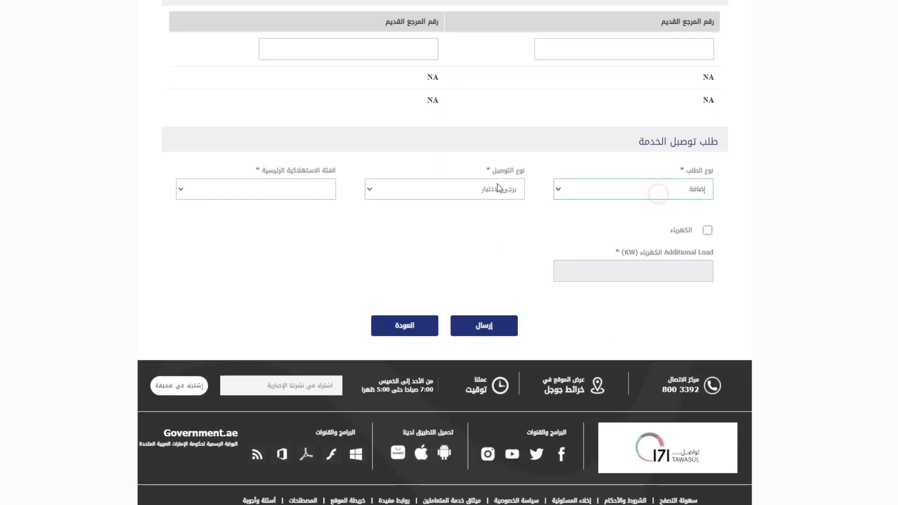
pyautogui.click(498, 188)
pyautogui.click(497, 231)
# Set consumer category to Residential Local, tick electricity, and enter a 3000 kW additional load
pyautogui.click(298, 188)
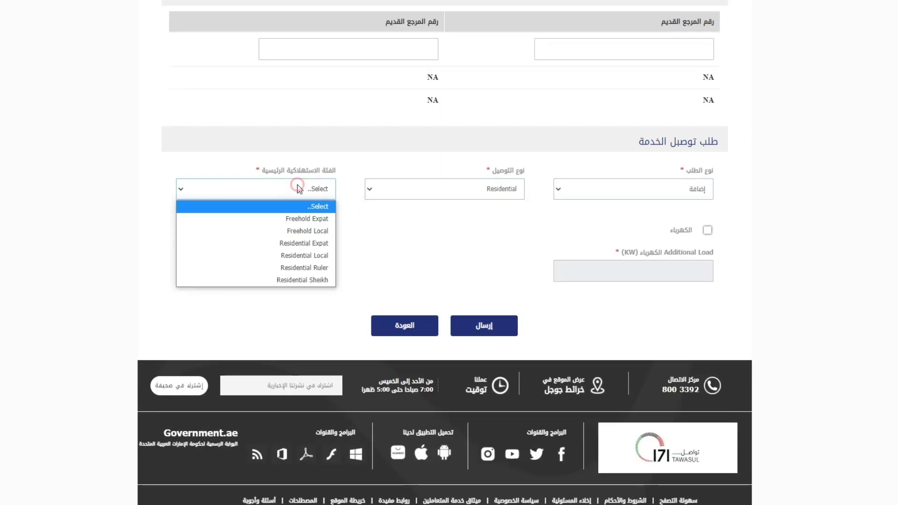
pyautogui.click(313, 256)
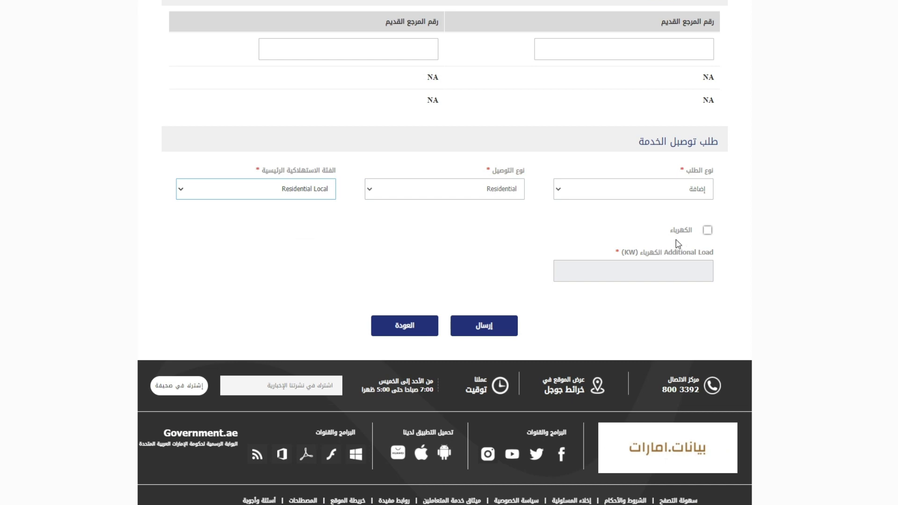
pyautogui.click(708, 231)
pyautogui.click(678, 269)
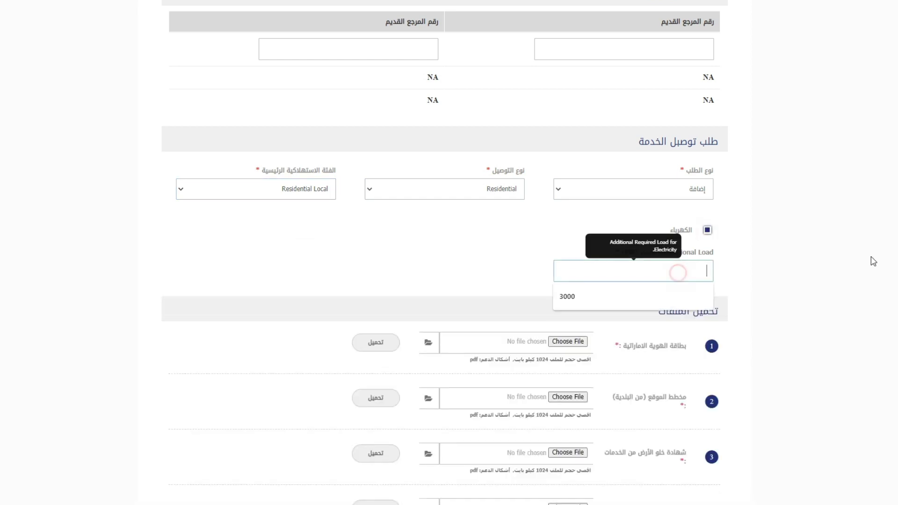
pyautogui.write('3000')
pyautogui.press('Escape')
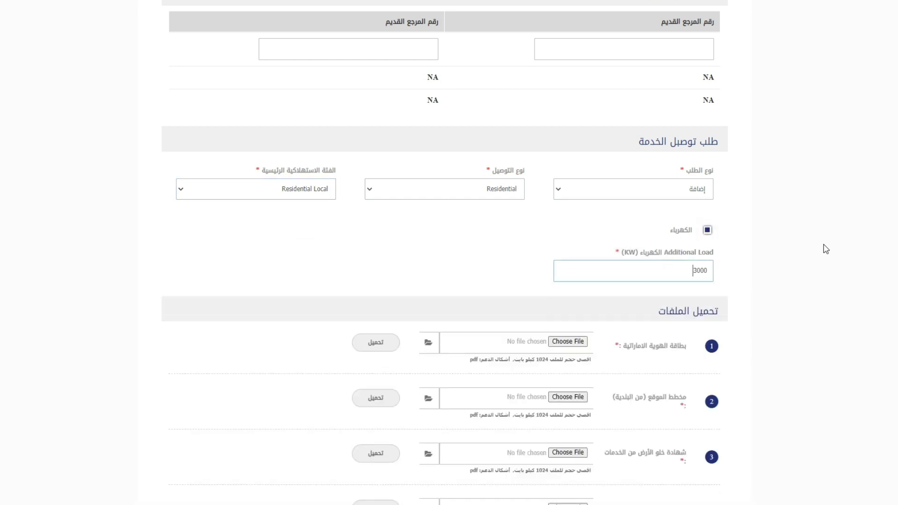
pyautogui.scroll(-5, 94, 256)
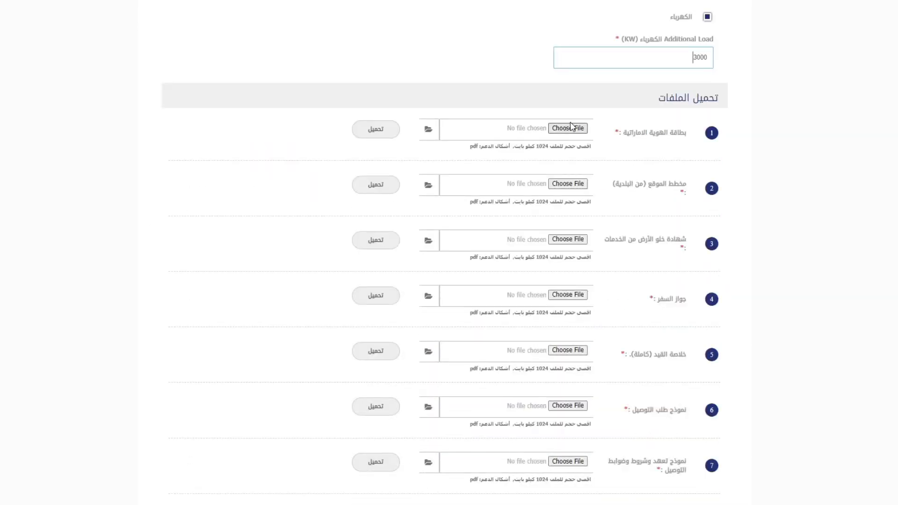
# Attach PDFtest.pdf to the Emirates ID, land clearance certificate and passport rows
pyautogui.click(570, 126)
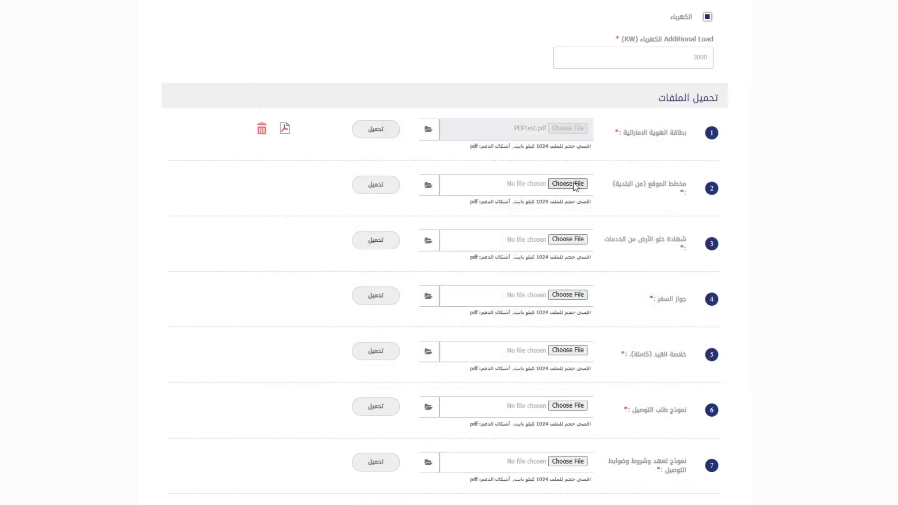
pyautogui.doubleClick(413, 288)
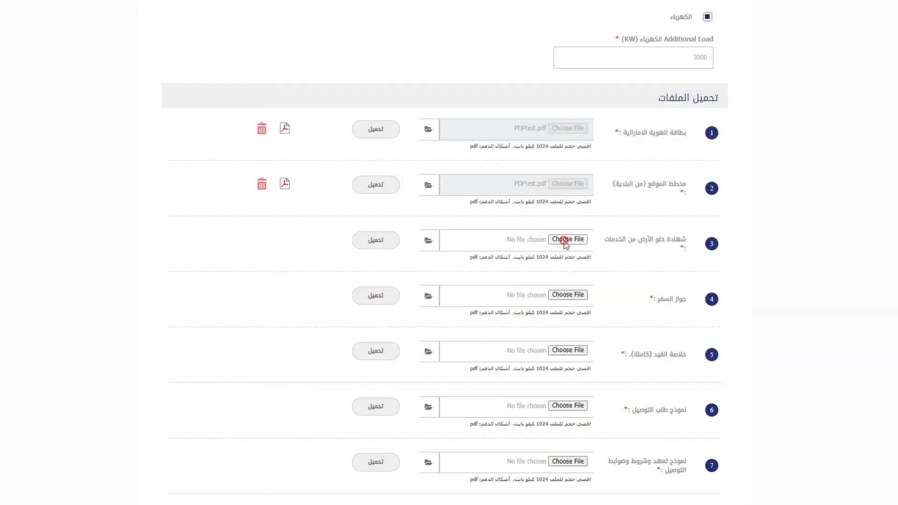
pyautogui.click(564, 240)
pyautogui.scroll(-5, 375, 306)
pyautogui.doubleClick(370, 352)
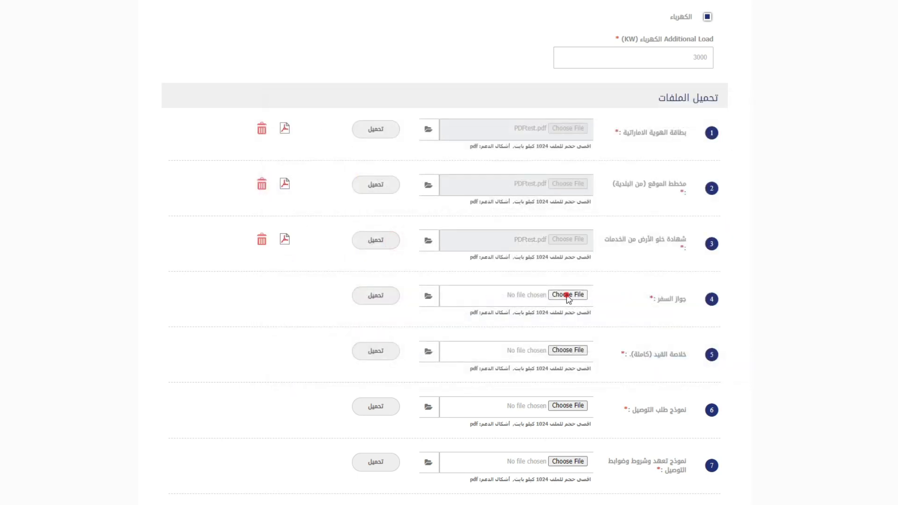
pyautogui.click(568, 296)
pyautogui.doubleClick(369, 288)
# Attach PDFtest.pdf to the family book and connection request form rows
pyautogui.click(378, 295)
pyautogui.scroll(-5, 337, 260)
pyautogui.click(568, 138)
pyautogui.scroll(-5, 419, 269)
pyautogui.click(372, 288)
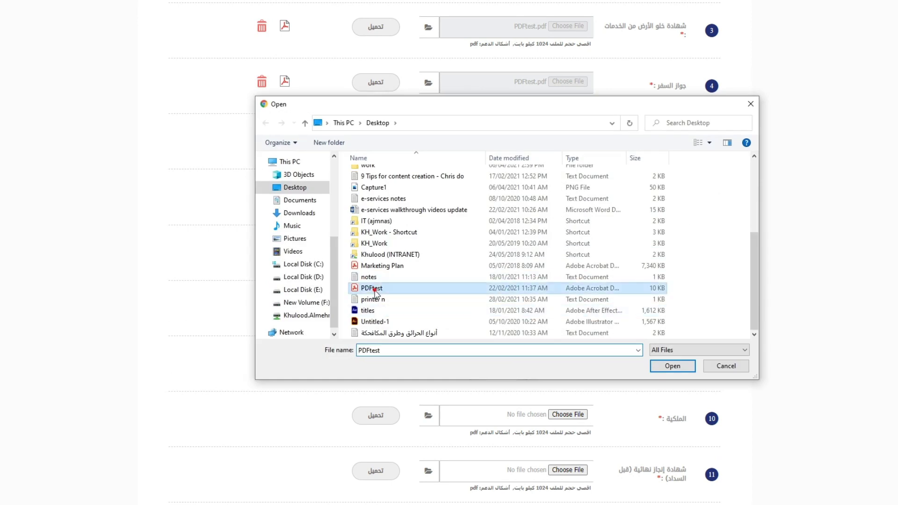
pyautogui.doubleClick(374, 288)
pyautogui.click(551, 189)
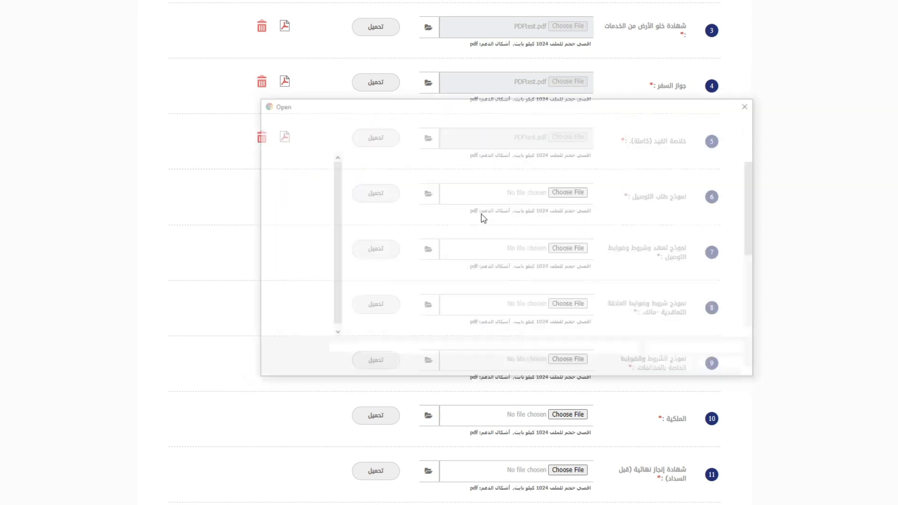
pyautogui.doubleClick(374, 288)
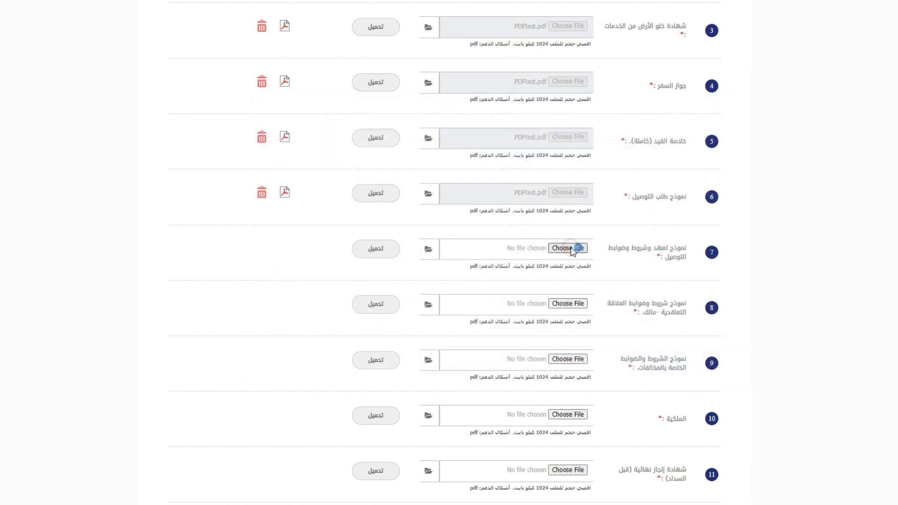
# Attach PDFtest.pdf to the undertaking, contractual terms and violations terms form rows
pyautogui.click(568, 249)
pyautogui.scroll(-5, 401, 276)
pyautogui.click(371, 290)
pyautogui.doubleClick(371, 291)
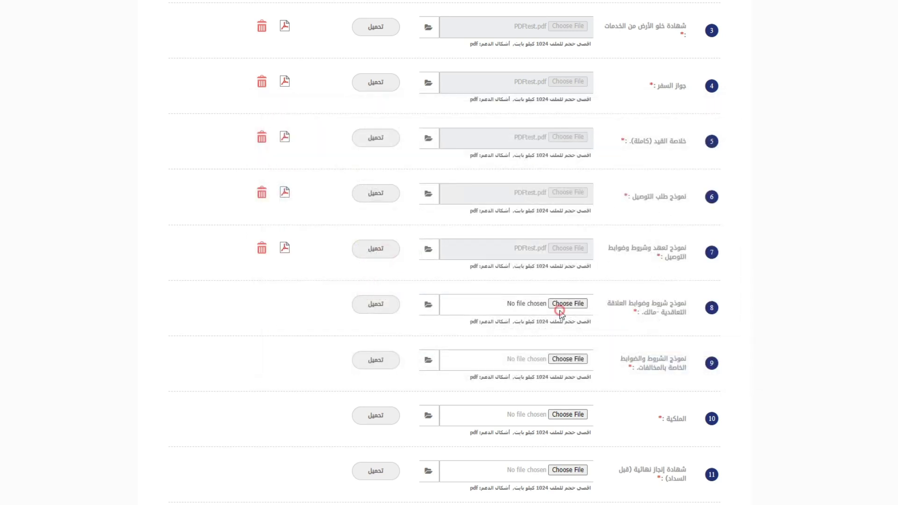
pyautogui.click(560, 310)
pyautogui.scroll(-5, 374, 281)
pyautogui.click(373, 287)
pyautogui.doubleClick(373, 288)
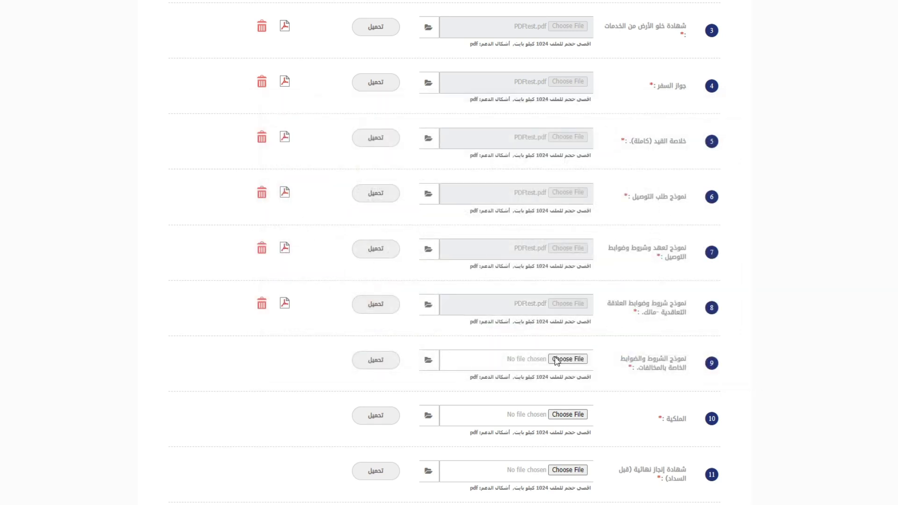
pyautogui.click(556, 359)
pyautogui.scroll(-5, 400, 281)
pyautogui.click(374, 309)
pyautogui.doubleClick(374, 309)
# Attach PDFtest.pdf to the ownership document and final completion certificate rows
pyautogui.click(575, 416)
pyautogui.scroll(-5, 415, 359)
pyautogui.doubleClick(367, 342)
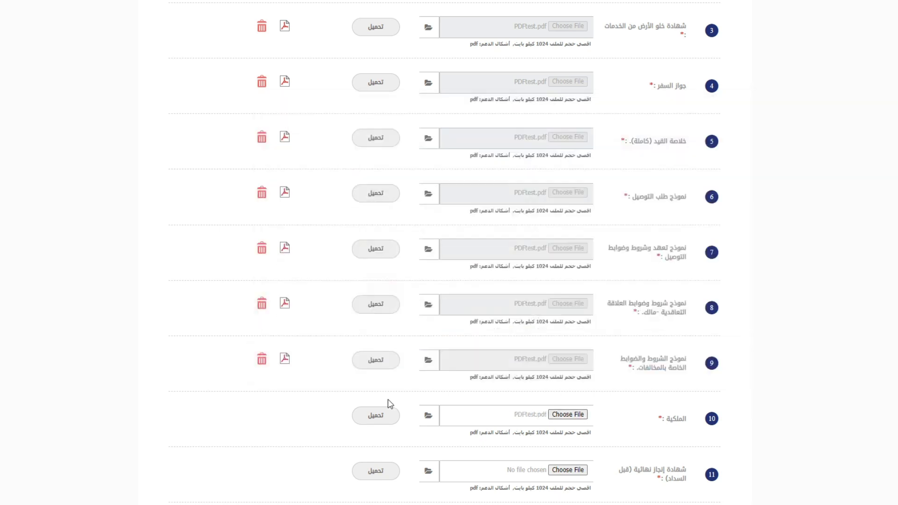
pyautogui.scroll(-5, 463, 377)
pyautogui.click(564, 256)
pyautogui.scroll(-5, 412, 300)
pyautogui.click(392, 318)
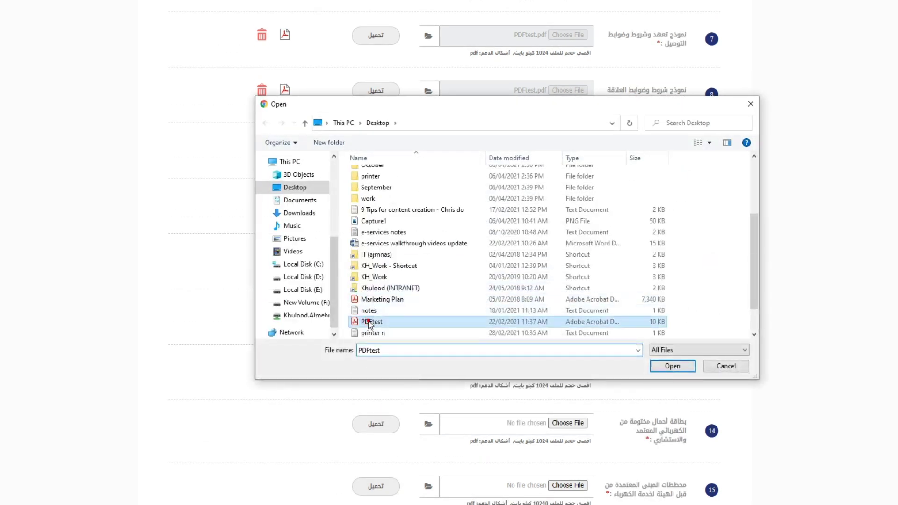
pyautogui.doubleClick(393, 318)
# Attach PDFtest.pdf to the building permit, consultant contract, load card and approved building plans rows
pyautogui.click(568, 314)
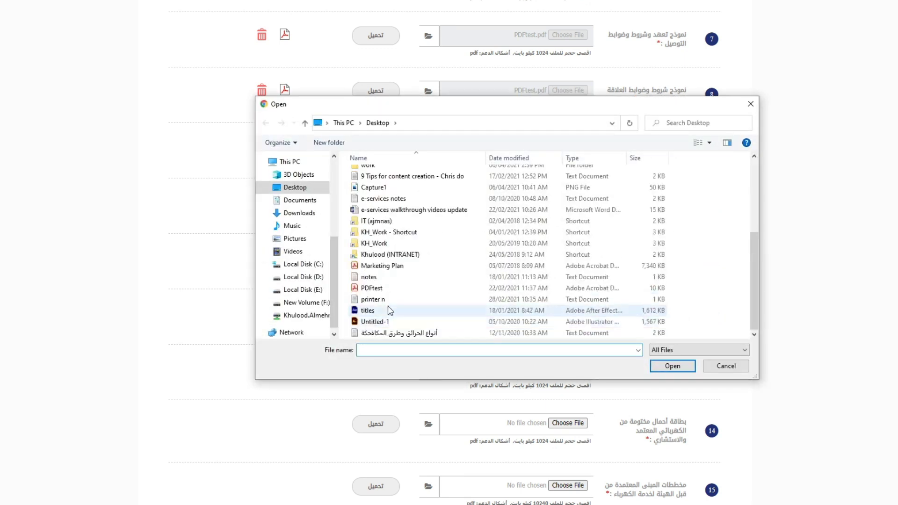
pyautogui.doubleClick(382, 284)
pyautogui.click(579, 368)
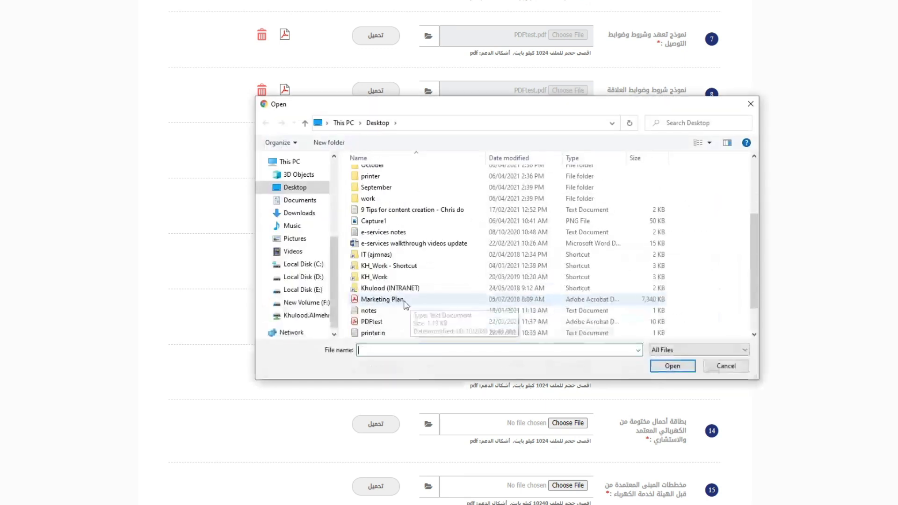
pyautogui.doubleClick(376, 322)
pyautogui.scroll(-5, 421, 280)
pyautogui.click(578, 202)
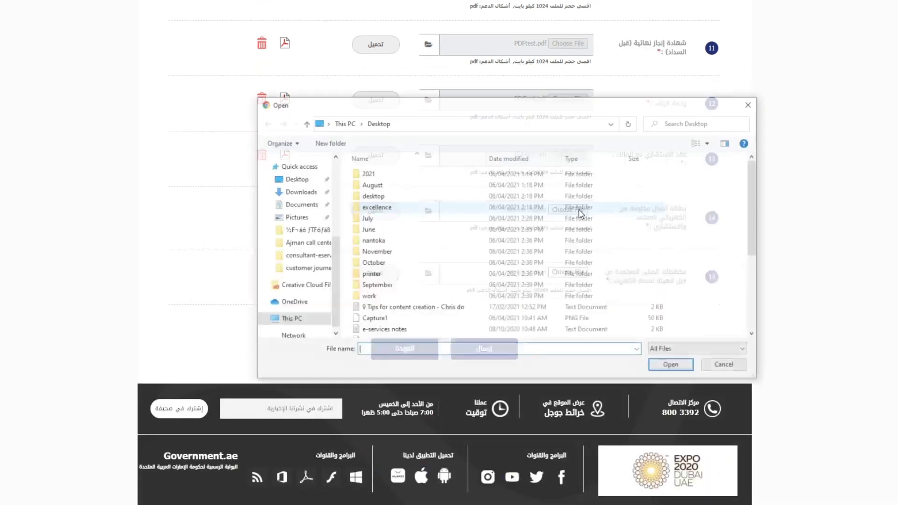
pyautogui.doubleClick(374, 322)
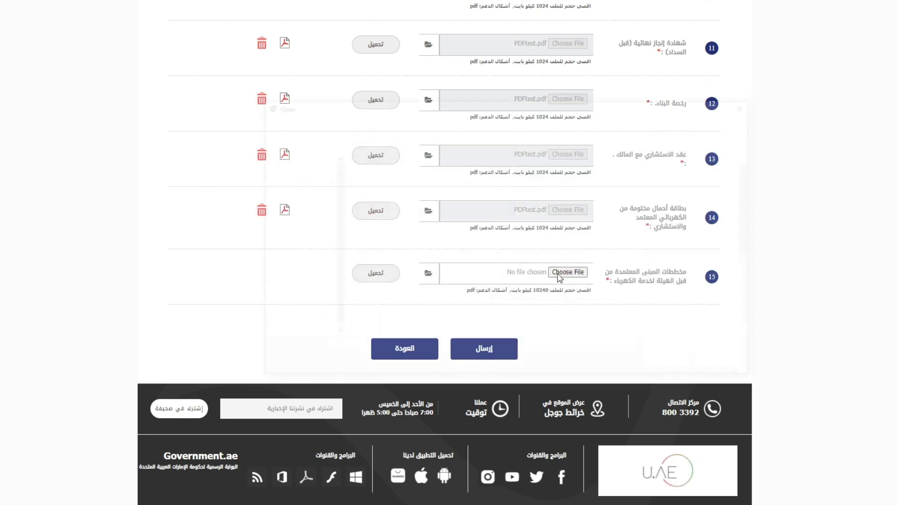
pyautogui.click(567, 272)
pyautogui.doubleClick(376, 322)
# Submit and confirm the request, then rate the service 'very happy' in the Happiness Meter survey
pyautogui.click(485, 349)
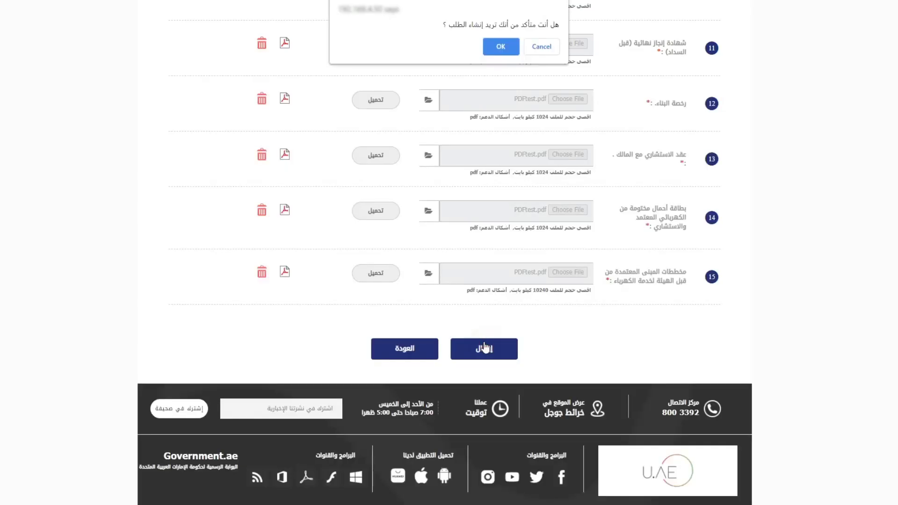
pyautogui.click(501, 47)
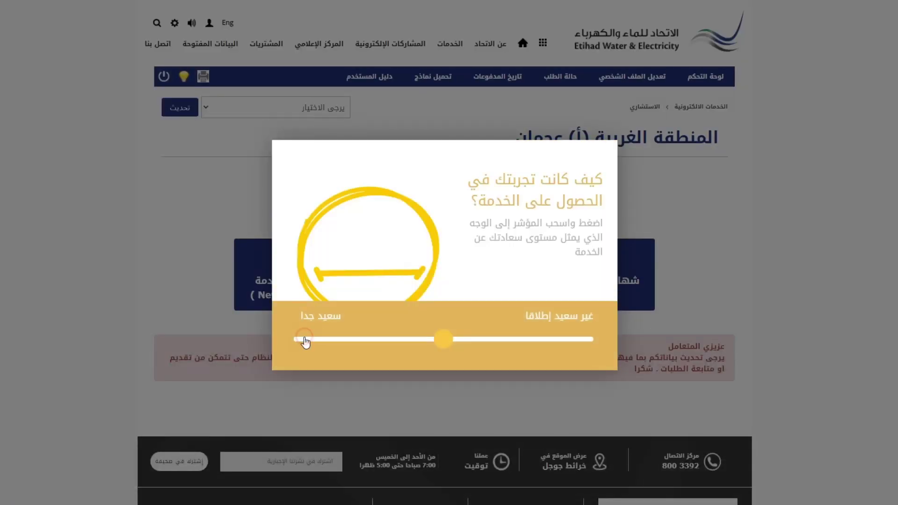
pyautogui.click(303, 340)
pyautogui.click(298, 353)
pyautogui.click(298, 336)
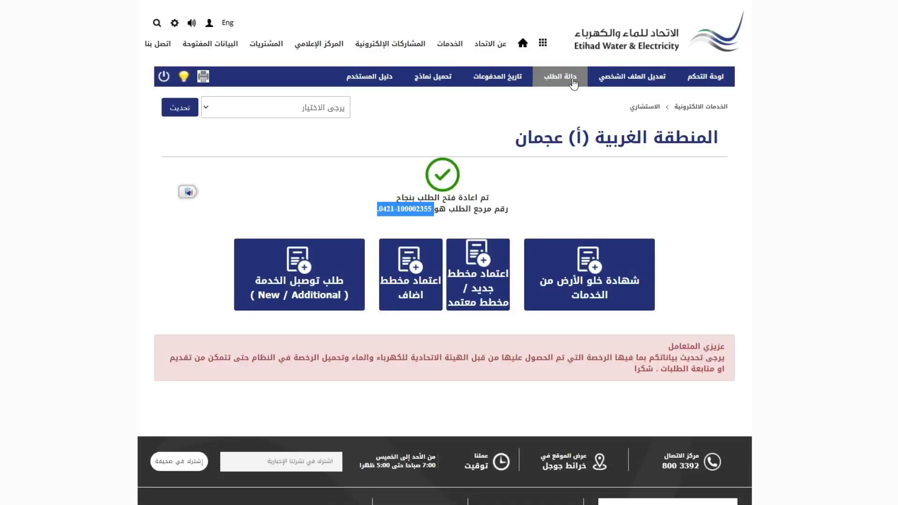
# Search حالة الطلب by the request's reference number, showing the 15-04-2021 electricity request in progress
pyautogui.click(572, 81)
pyautogui.click(638, 228)
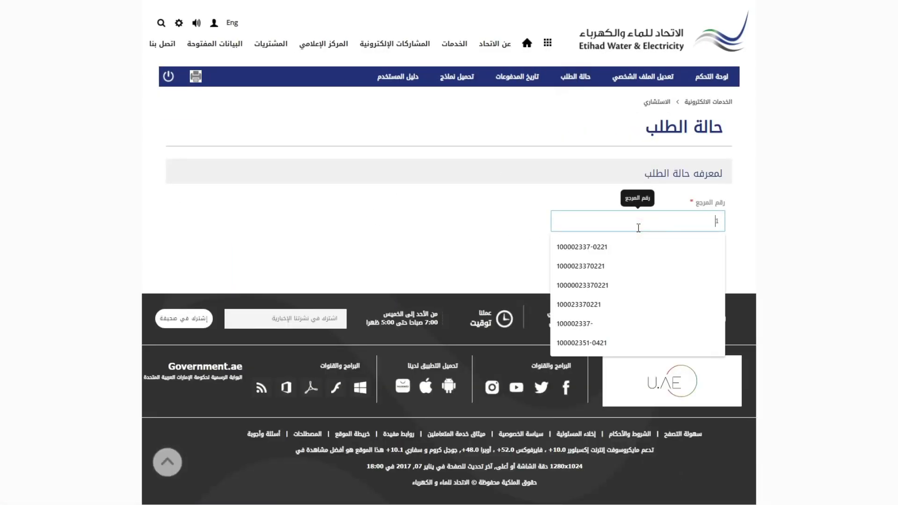
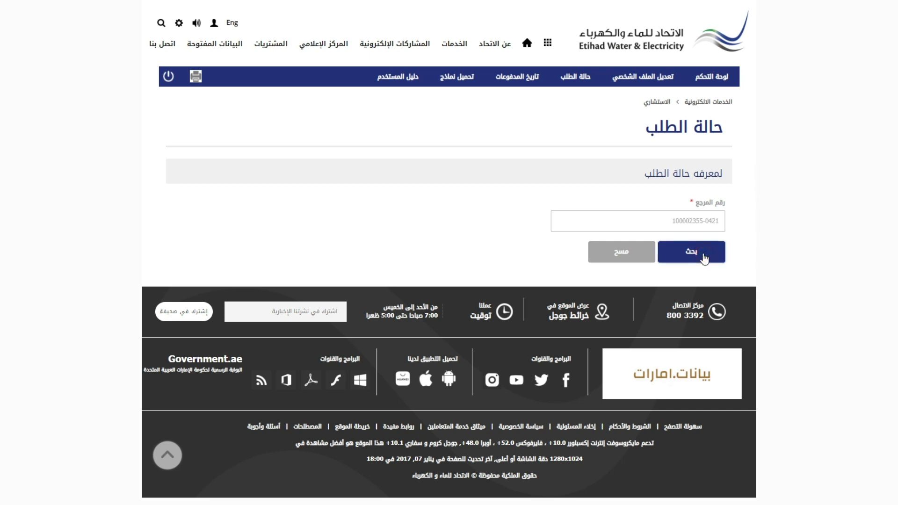
pyautogui.click(704, 259)
pyautogui.scroll(-2, 366, 282)
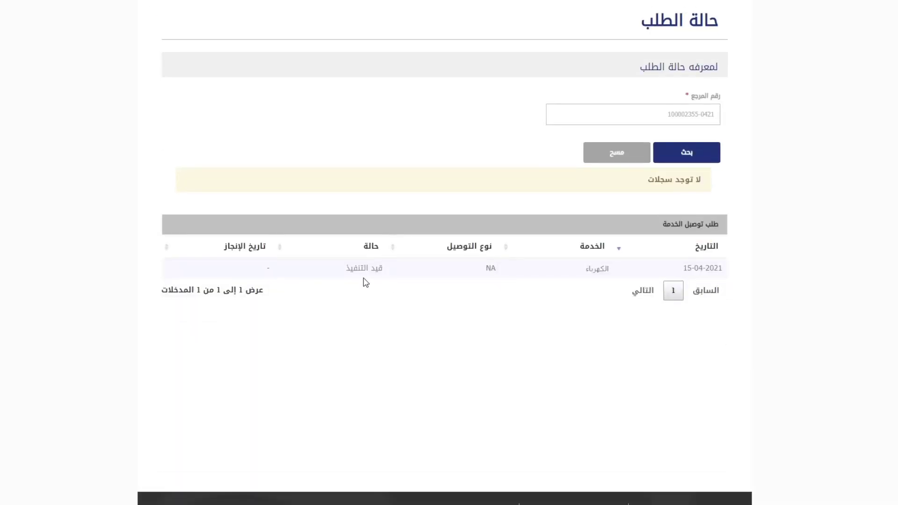